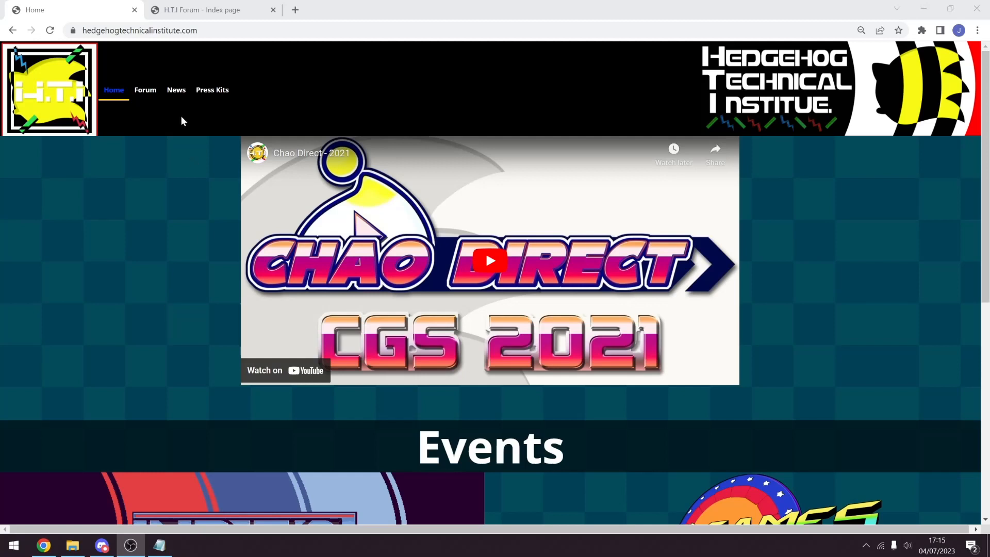
- Examine the home page's Events section, reading the INDIE'D and Chao Games Showcase descriptions and dates
{"action": "left_click_drag", "start_coordinate": [201, 31], "coordinate": [74, 32]}
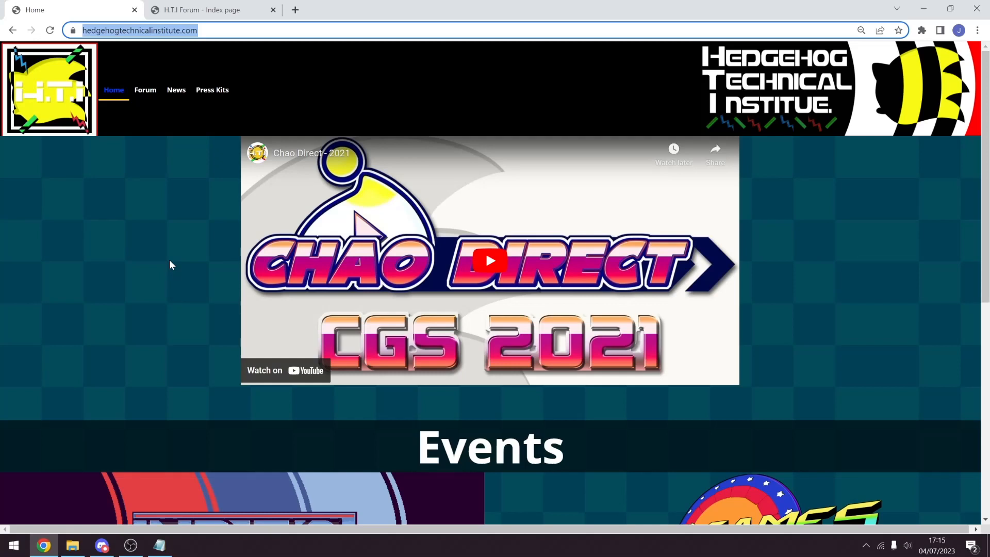
{"action": "scroll", "coordinate": [144, 262], "scroll_direction": "down", "scroll_amount": 3}
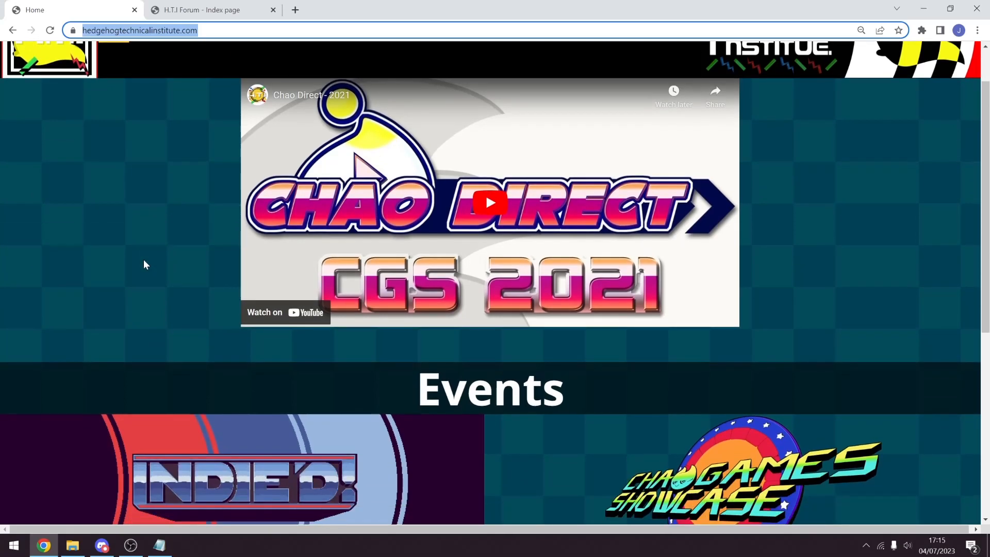
{"action": "scroll", "coordinate": [143, 264], "scroll_direction": "down", "scroll_amount": 3}
{"action": "scroll", "coordinate": [130, 281], "scroll_direction": "up", "scroll_amount": 5}
{"action": "scroll", "coordinate": [130, 309], "scroll_direction": "down", "scroll_amount": 4}
{"action": "scroll", "coordinate": [132, 312], "scroll_direction": "down", "scroll_amount": 4}
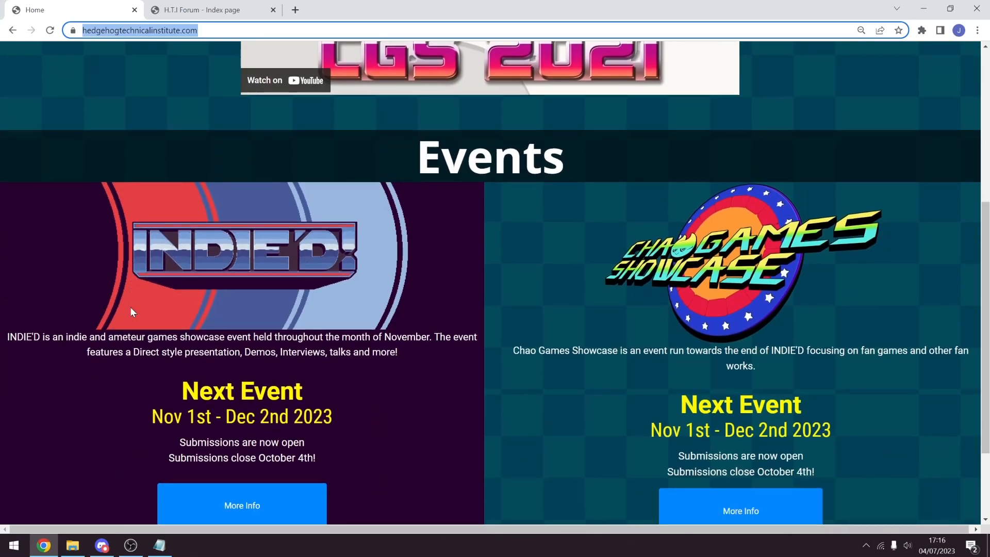
{"action": "scroll", "coordinate": [130, 312], "scroll_direction": "up", "scroll_amount": 1}
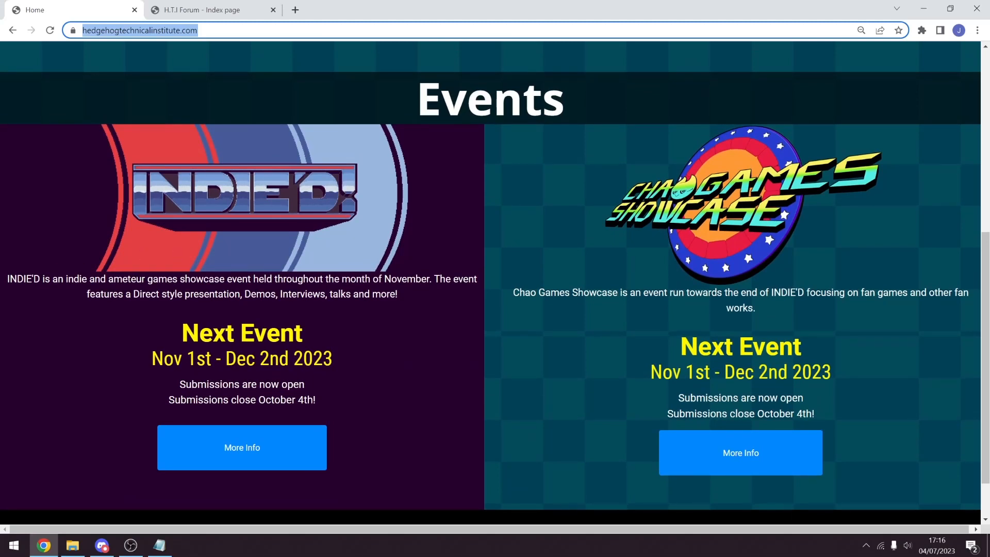
{"action": "left_click_drag", "start_coordinate": [8, 278], "coordinate": [265, 292]}
{"action": "left_click", "coordinate": [296, 292]}
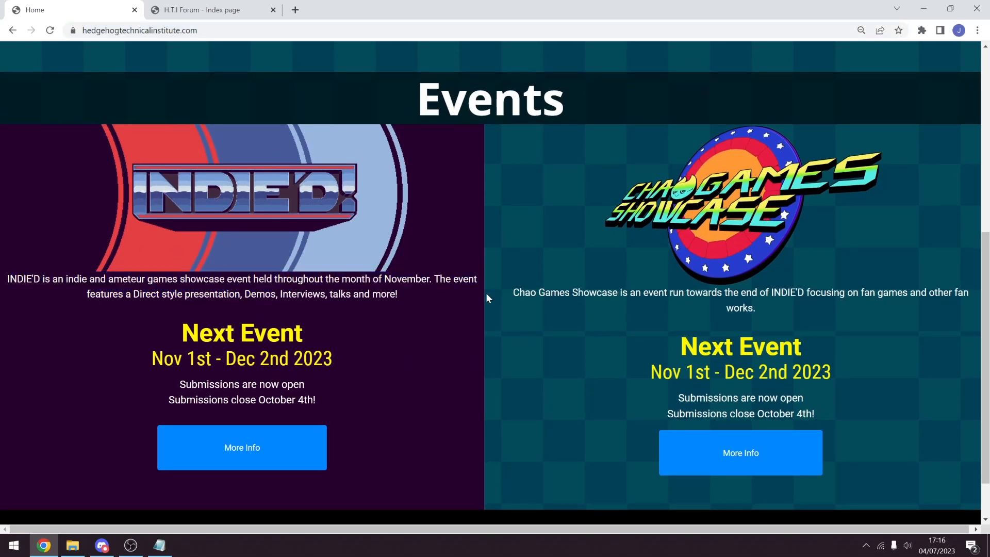
{"action": "left_click_drag", "start_coordinate": [487, 298], "coordinate": [777, 311]}
{"action": "left_click", "coordinate": [778, 311]}
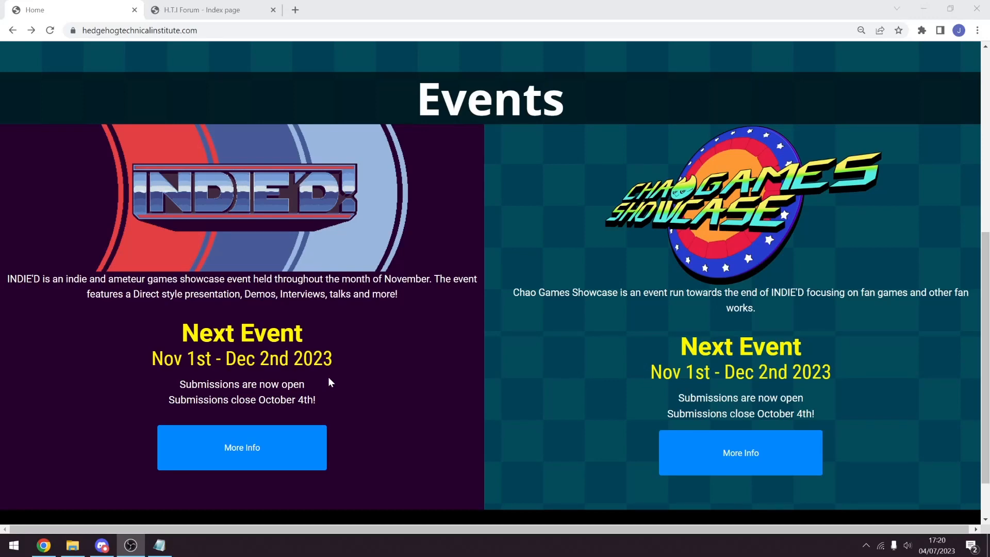
- Open more information about the INDIE'D event and read the 2023 submissions announcement and the H.T.I roadmap
{"action": "left_click", "coordinate": [247, 449]}
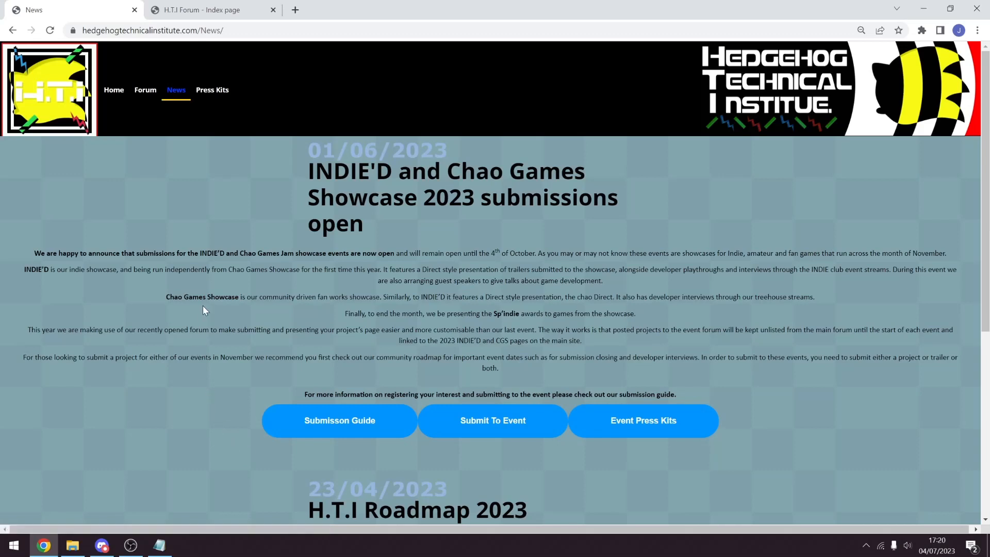
{"action": "left_click_drag", "start_coordinate": [34, 253], "coordinate": [237, 297]}
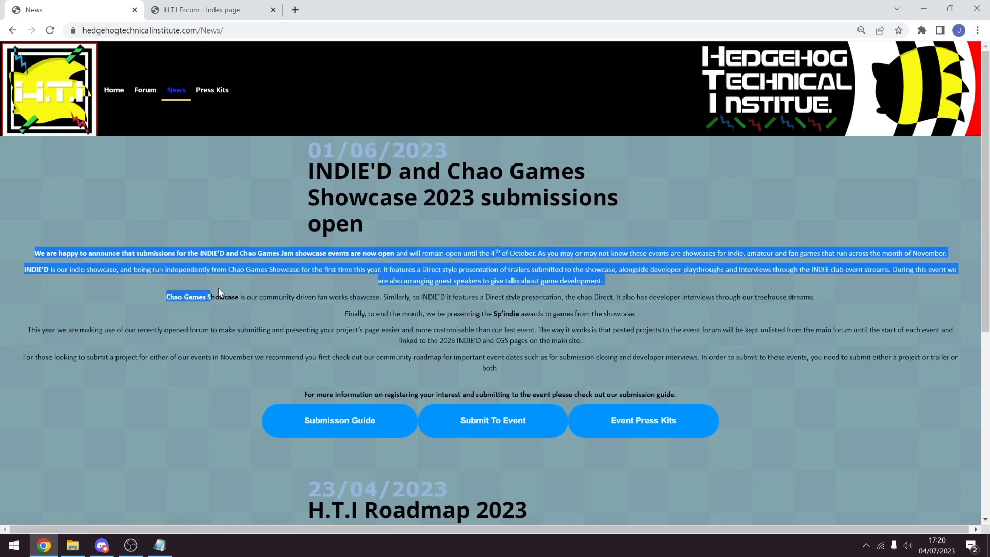
{"action": "left_click", "coordinate": [231, 288]}
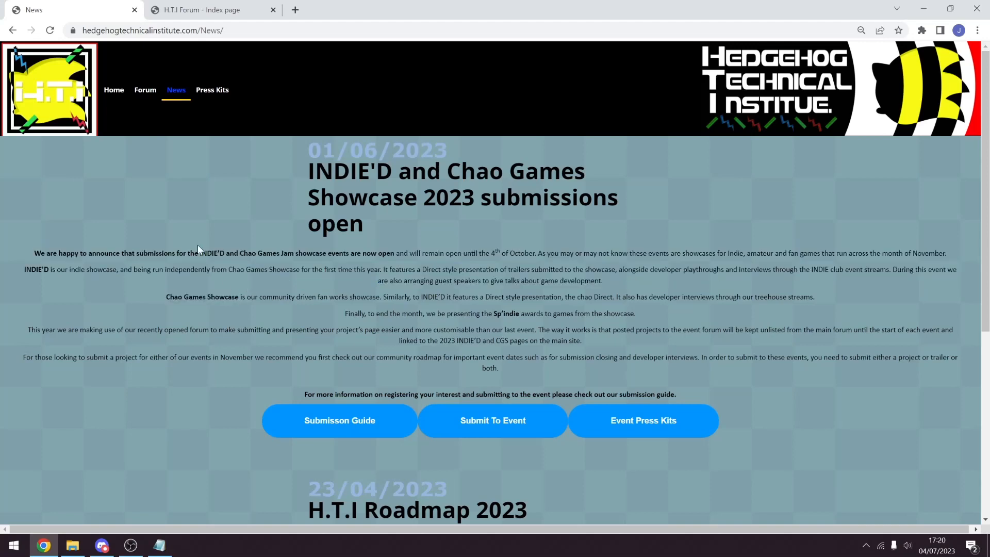
{"action": "scroll", "coordinate": [197, 249], "scroll_direction": "down", "scroll_amount": 5}
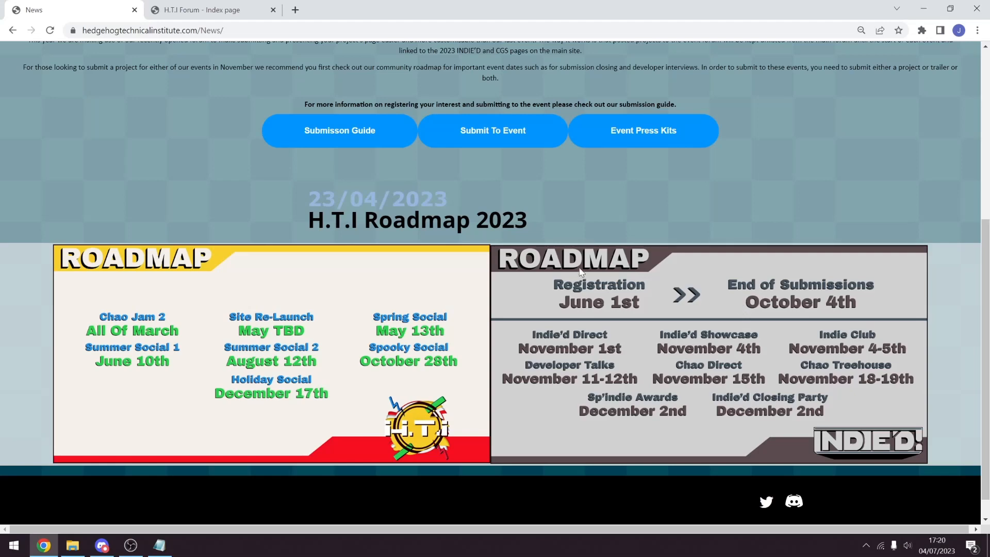
{"action": "scroll", "coordinate": [547, 268], "scroll_direction": "up", "scroll_amount": 1}
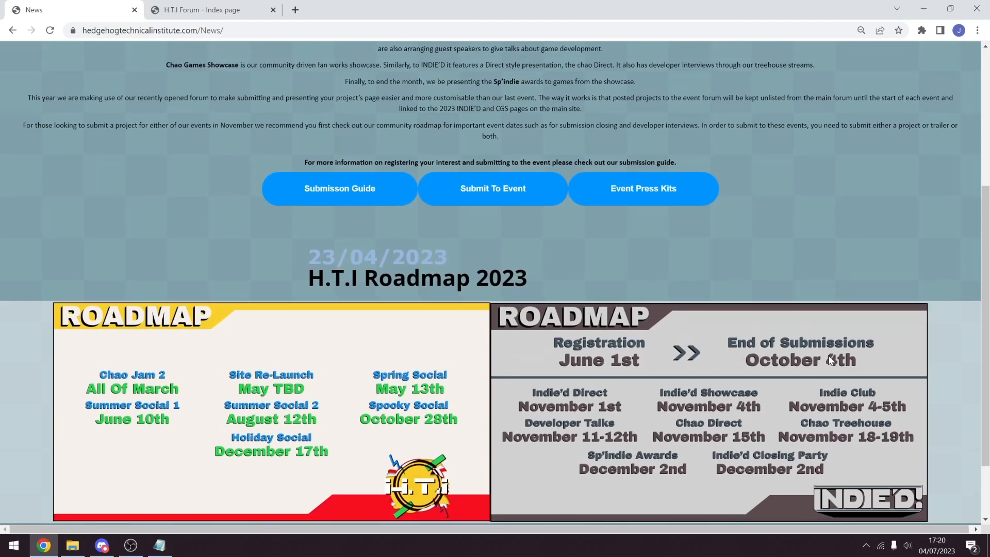
{"action": "scroll", "coordinate": [295, 250], "scroll_direction": "up", "scroll_amount": 4}
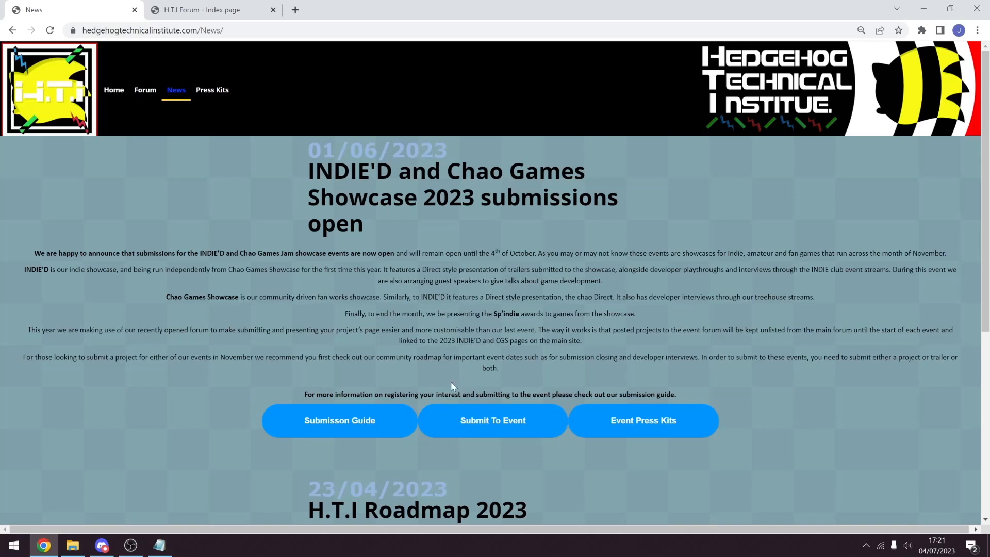
- Open the submission guide and look through its sections on submitting projects, trailers and developer interviews
{"action": "left_click", "coordinate": [332, 421]}
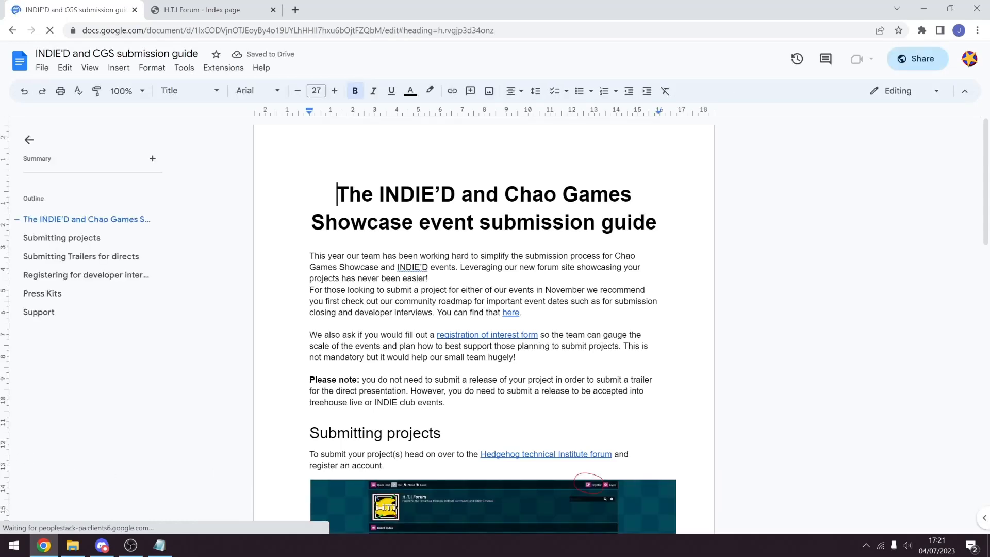
{"action": "left_click", "coordinate": [309, 379]}
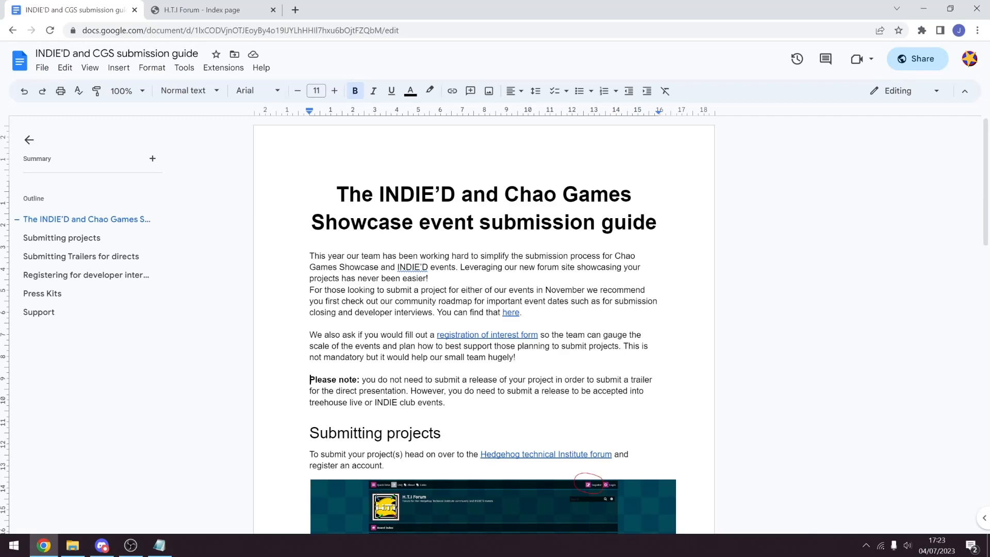
{"action": "scroll", "coordinate": [483, 325], "scroll_direction": "down", "scroll_amount": 5}
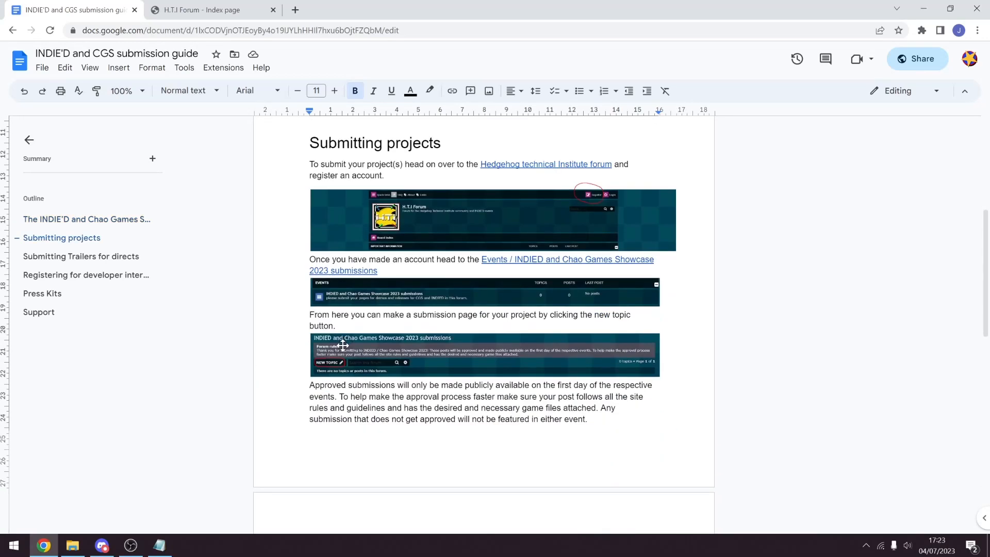
{"action": "scroll", "coordinate": [484, 325], "scroll_direction": "down", "scroll_amount": 1}
{"action": "scroll", "coordinate": [483, 324], "scroll_direction": "up", "scroll_amount": 1}
{"action": "scroll", "coordinate": [484, 325], "scroll_direction": "down", "scroll_amount": 5}
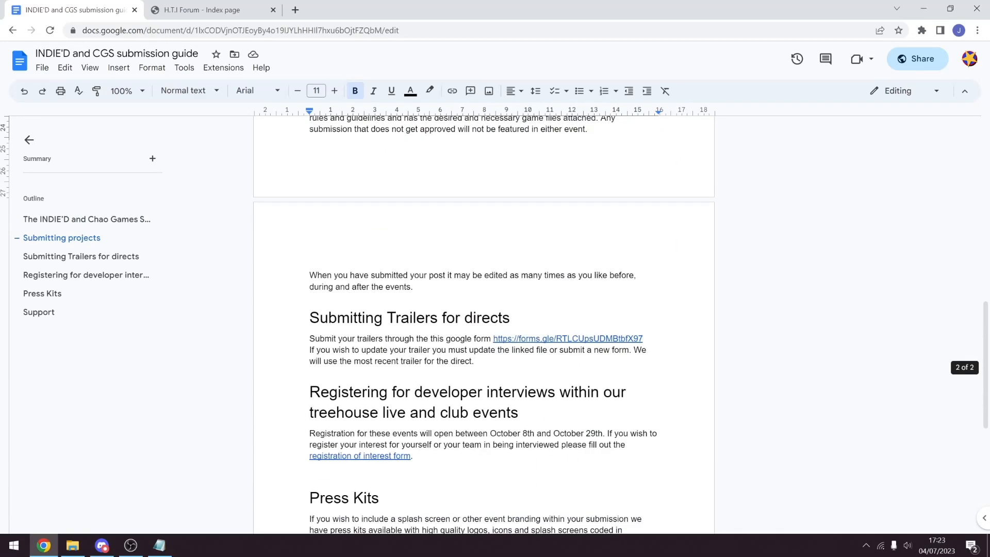
{"action": "scroll", "coordinate": [484, 325], "scroll_direction": "up", "scroll_amount": 10}
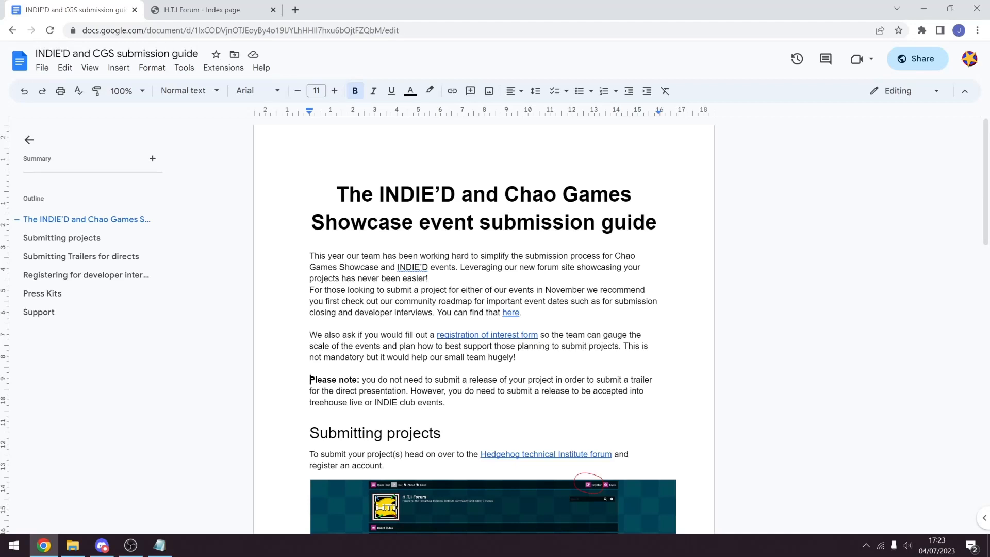
- Open the guide's registration of interest form in a new tab, review its questions and try to advance without answering
{"action": "right_click", "coordinate": [457, 336]}
{"action": "left_click", "coordinate": [482, 355]}
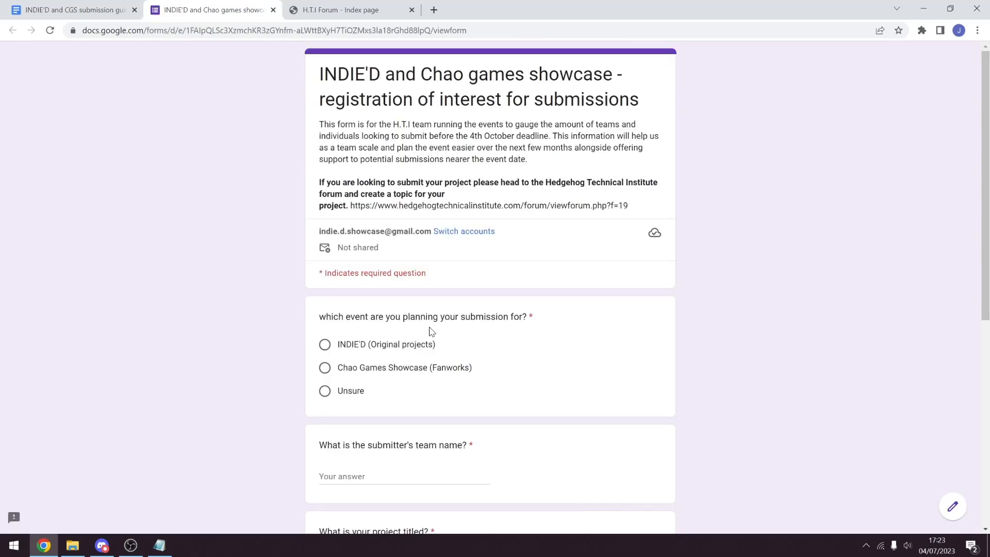
{"action": "scroll", "coordinate": [410, 332], "scroll_direction": "down", "scroll_amount": 7}
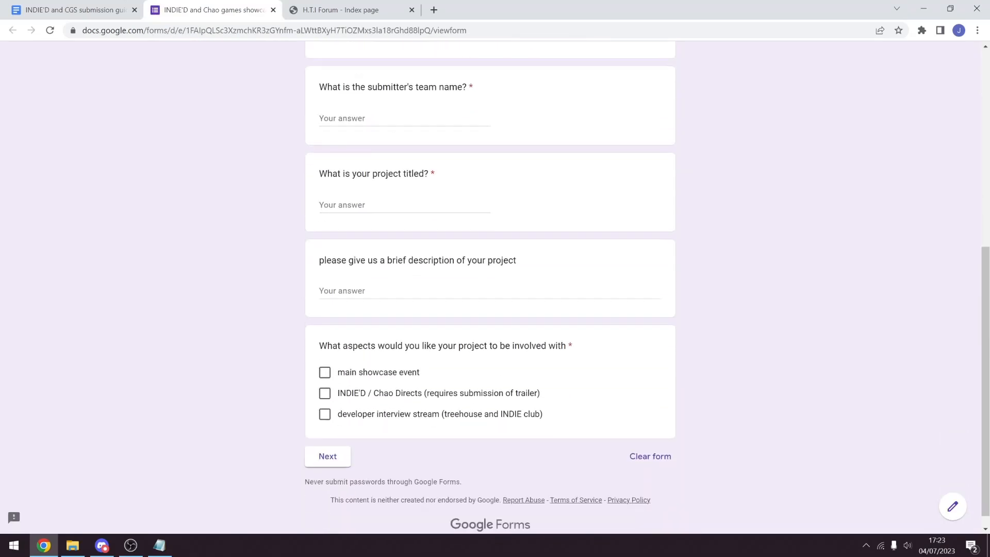
{"action": "scroll", "coordinate": [317, 351], "scroll_direction": "up", "scroll_amount": 6}
{"action": "scroll", "coordinate": [313, 253], "scroll_direction": "down", "scroll_amount": 3}
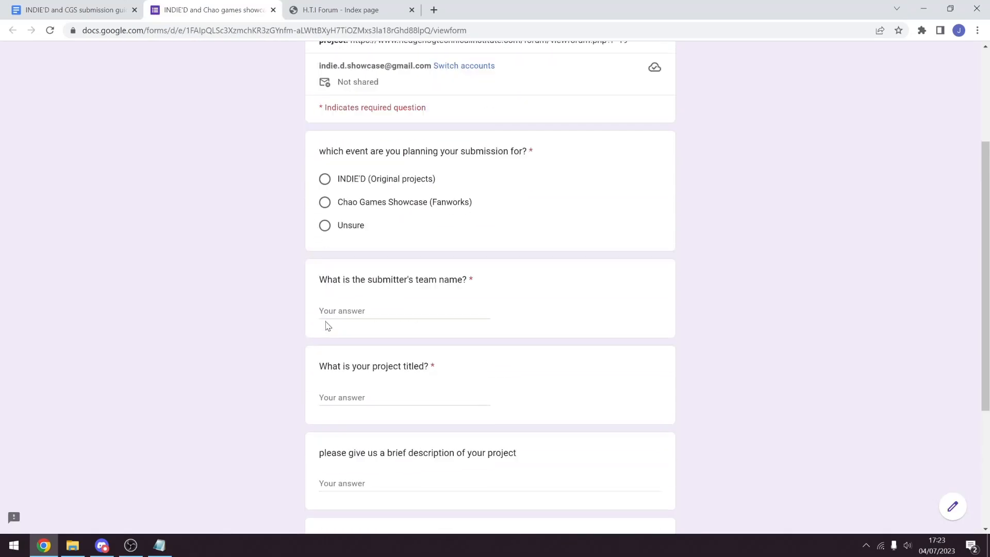
{"action": "scroll", "coordinate": [324, 341], "scroll_direction": "down", "scroll_amount": 3}
{"action": "left_click", "coordinate": [327, 440]}
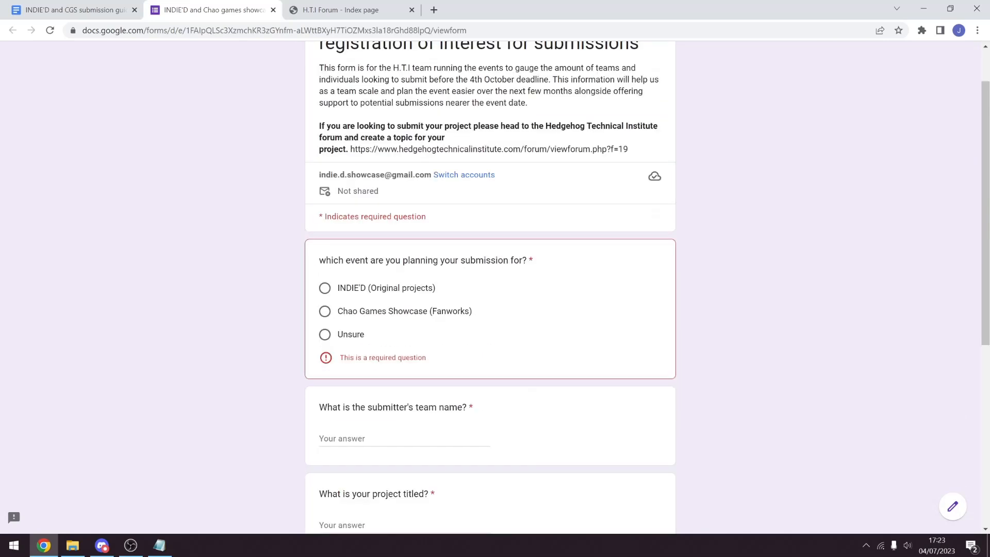
{"action": "scroll", "coordinate": [326, 384], "scroll_direction": "down", "scroll_amount": 5}
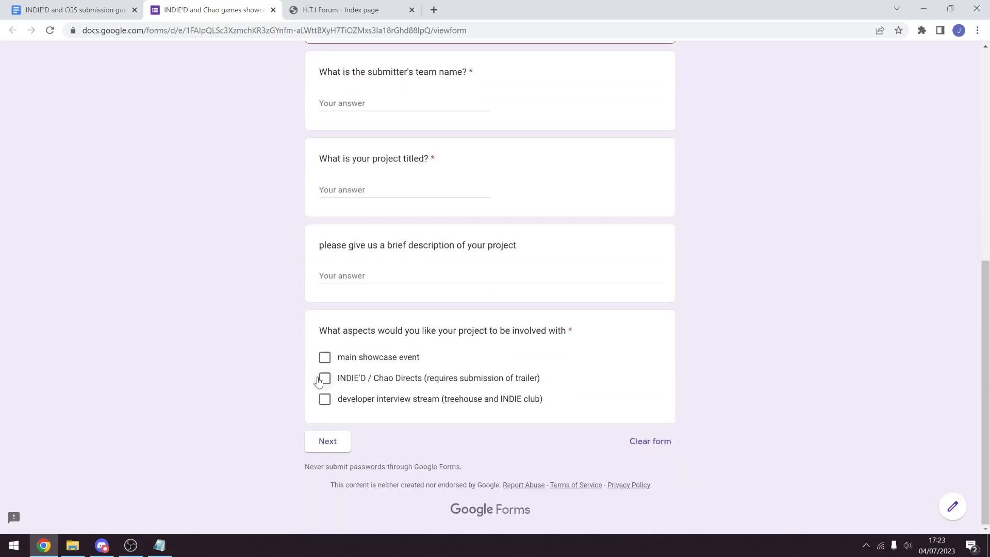
{"action": "scroll", "coordinate": [320, 394], "scroll_direction": "up", "scroll_amount": 5}
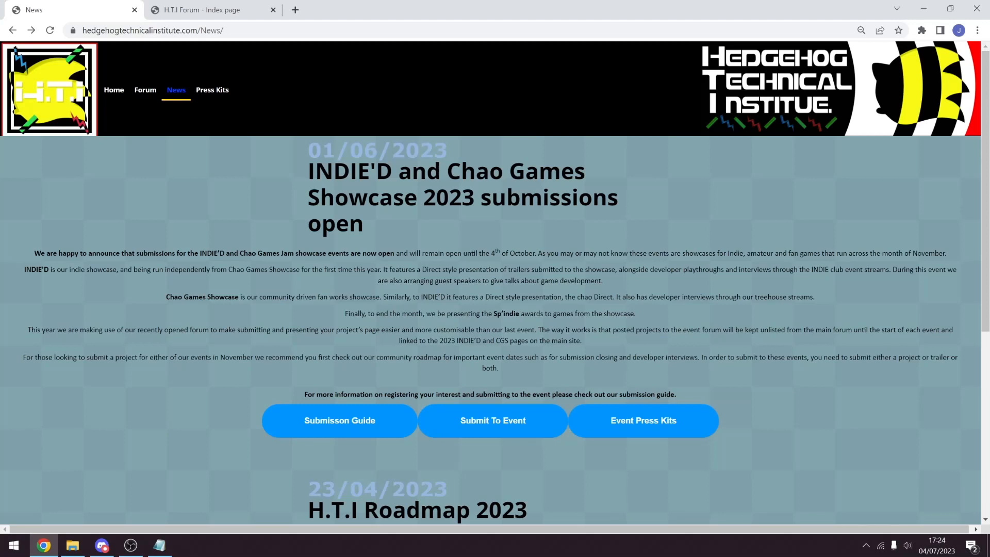
- From the news page's event press kits, open the INDIE'D press kit folder and preview INDIED_Logo2.png
{"action": "left_click", "coordinate": [636, 423]}
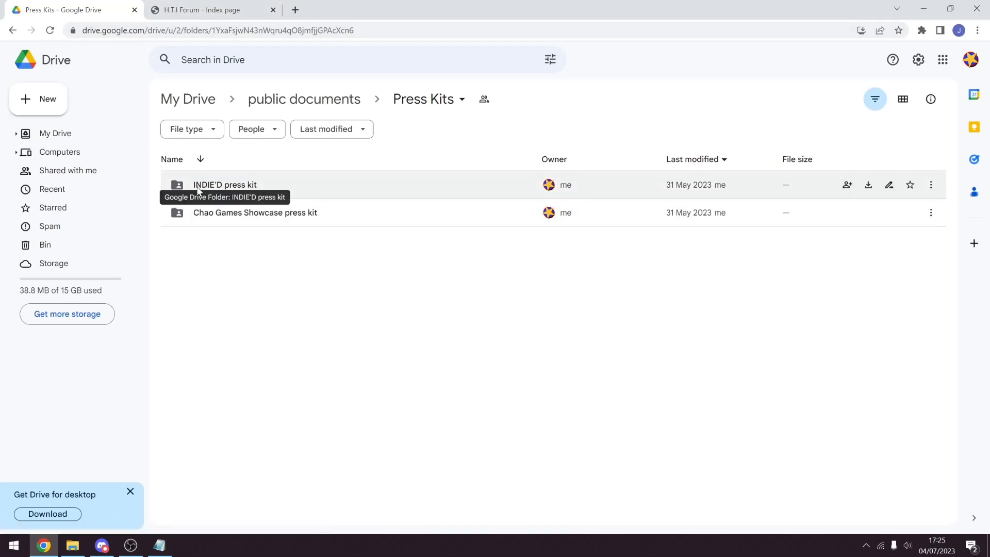
{"action": "double_click", "coordinate": [221, 191]}
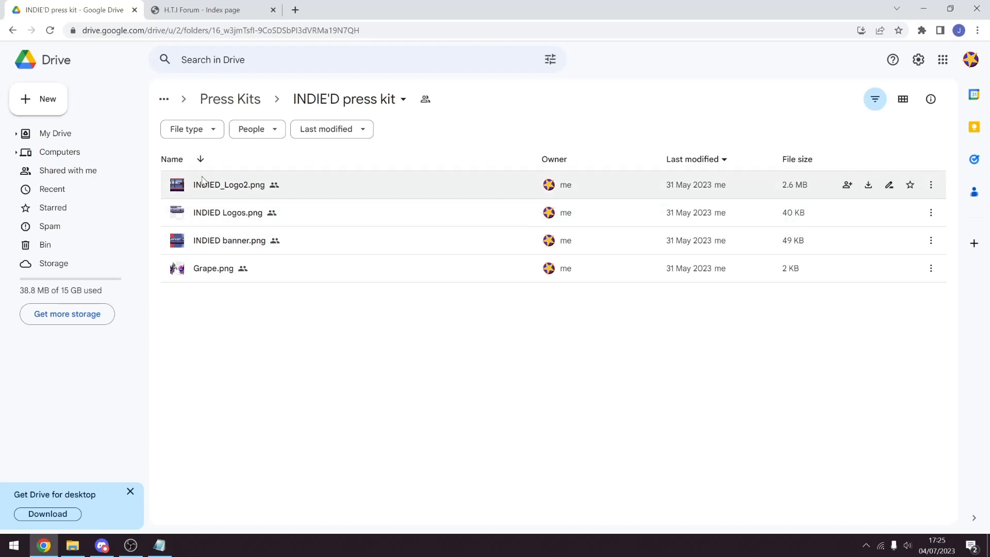
{"action": "double_click", "coordinate": [201, 181]}
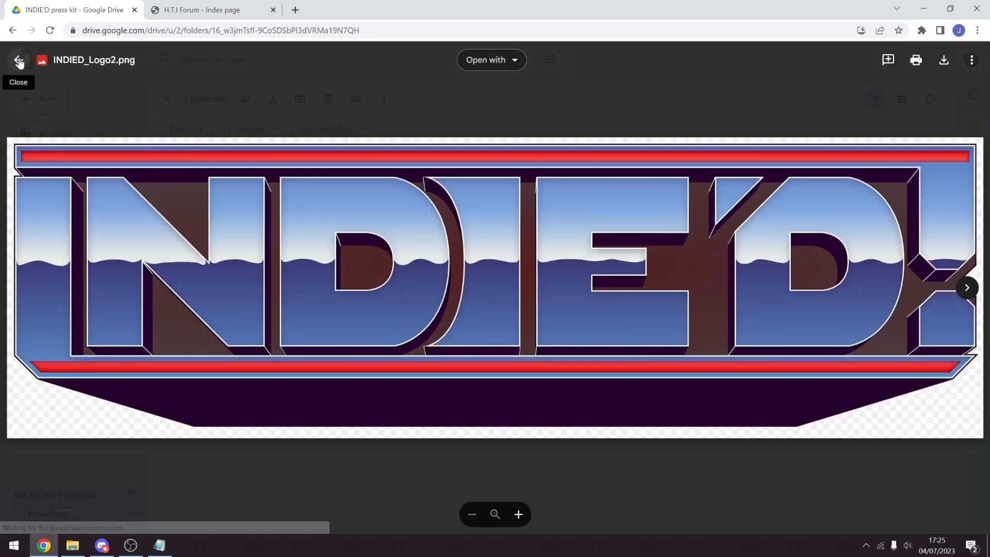
{"action": "left_click", "coordinate": [19, 60]}
{"action": "left_click", "coordinate": [167, 99]}
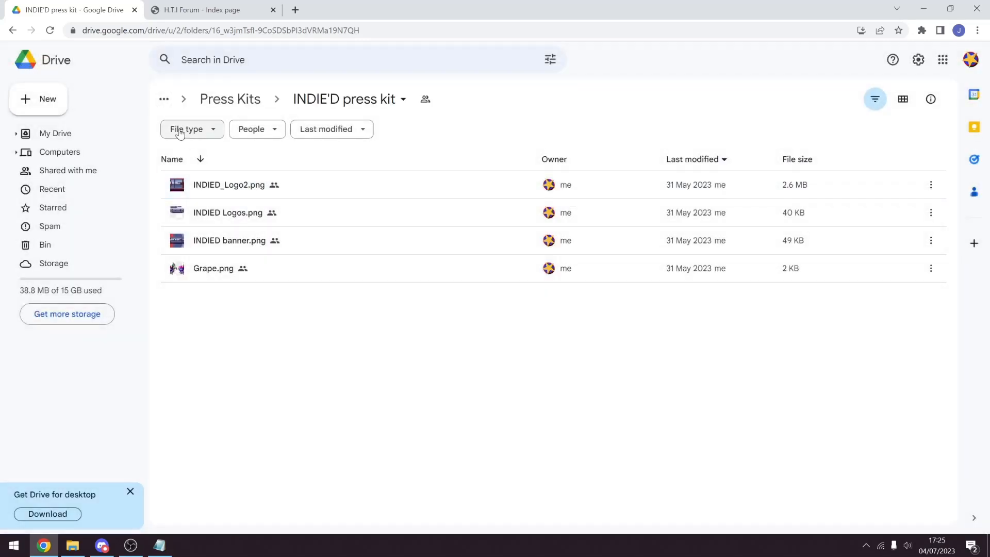
- Open the Chao Games Showcase press kit folder and play the splash screen video 2021-07-07_20-51-20.mp4, closing the preview after viewing
{"action": "left_click", "coordinate": [12, 31]}
{"action": "double_click", "coordinate": [209, 213]}
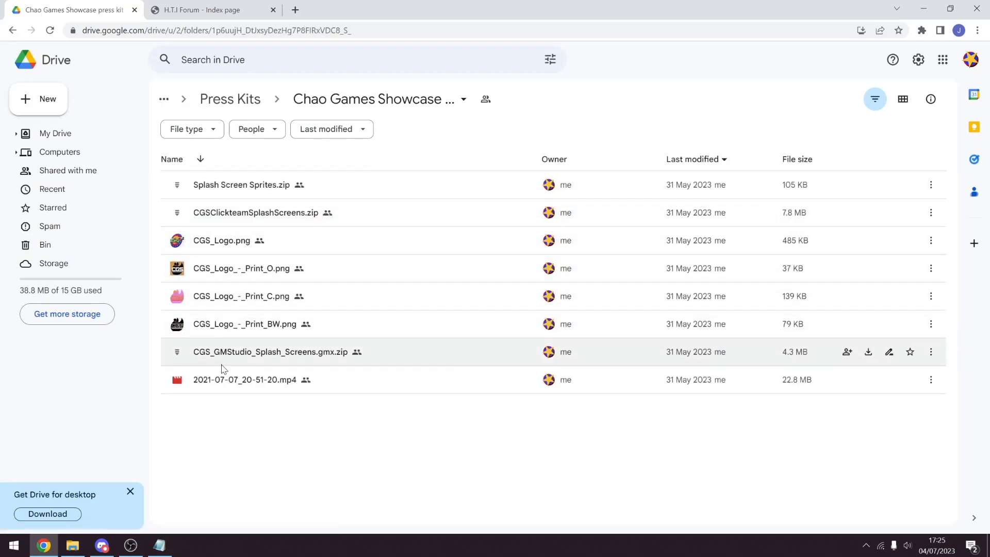
{"action": "double_click", "coordinate": [225, 380]}
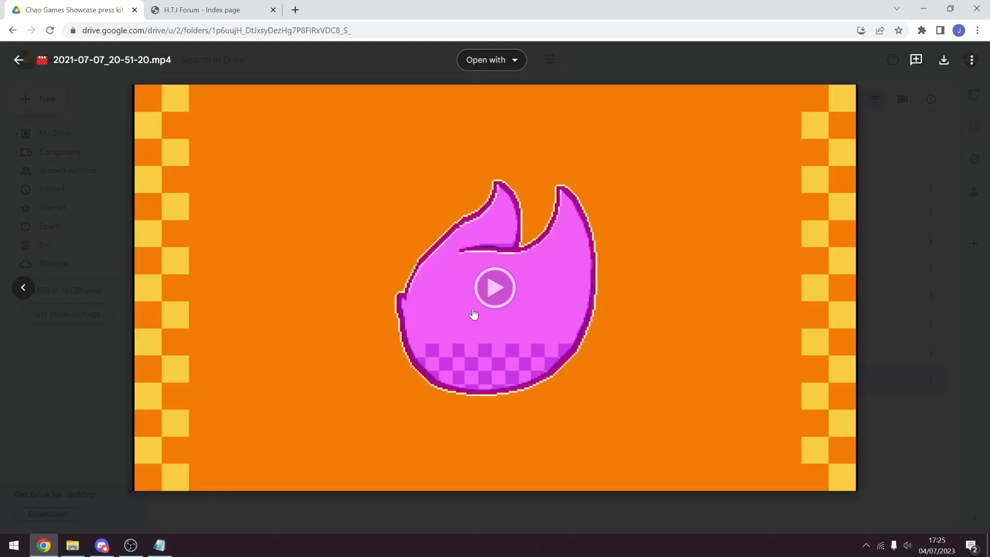
{"action": "left_click", "coordinate": [495, 287]}
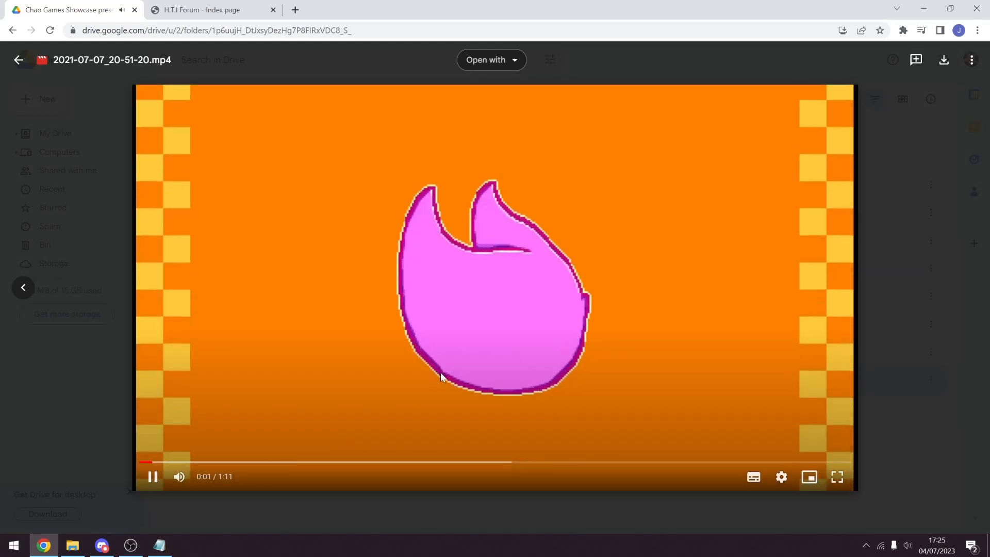
{"action": "left_click", "coordinate": [435, 355]}
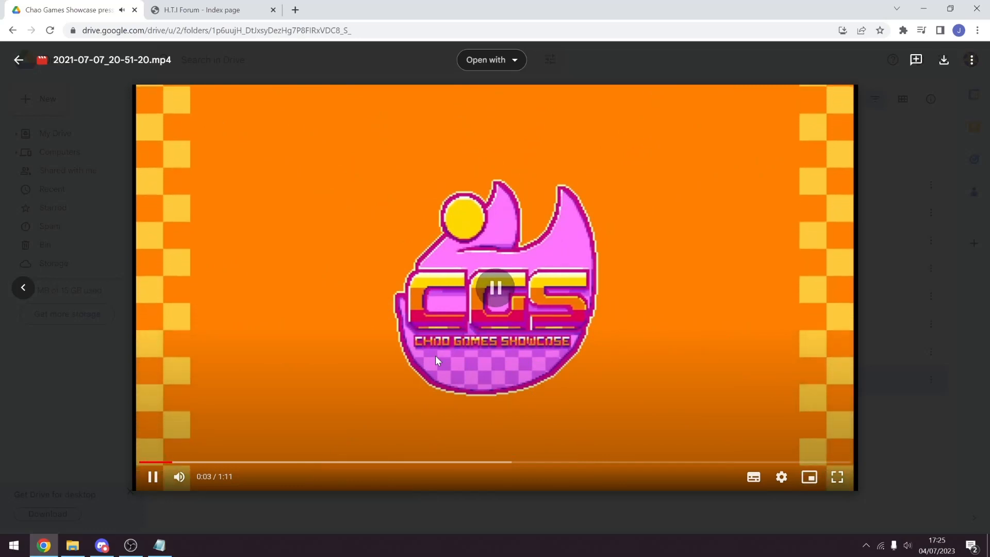
{"action": "left_click", "coordinate": [19, 60]}
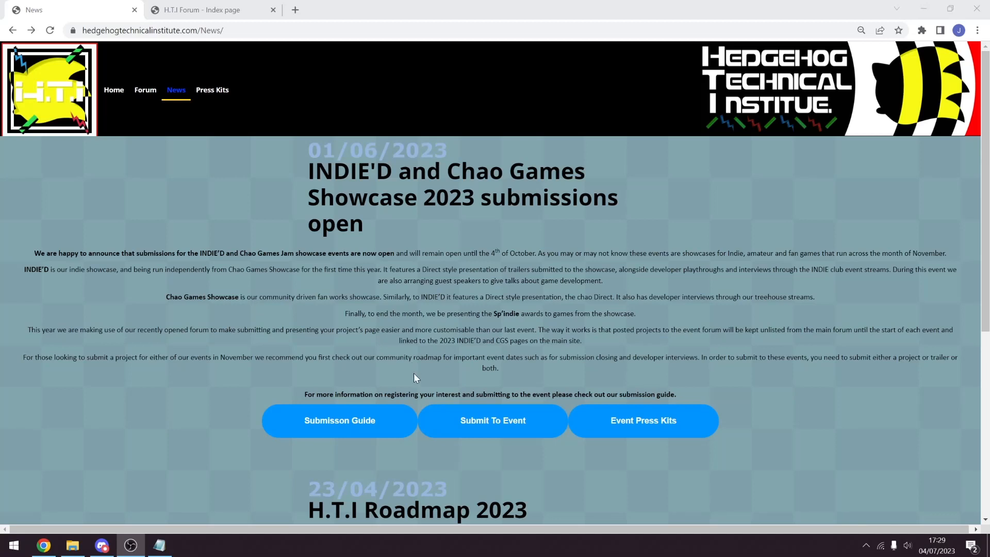
- Go from the news announcement to event submission and open the INDIED and Chao Games Showcase 2023 submissions forum
{"action": "left_click", "coordinate": [453, 417]}
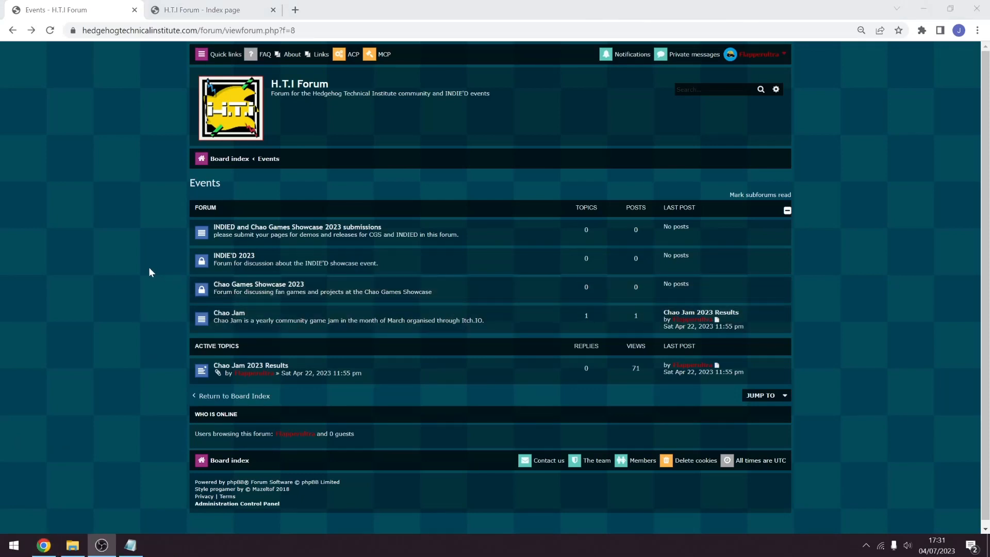
{"action": "left_click", "coordinate": [149, 268]}
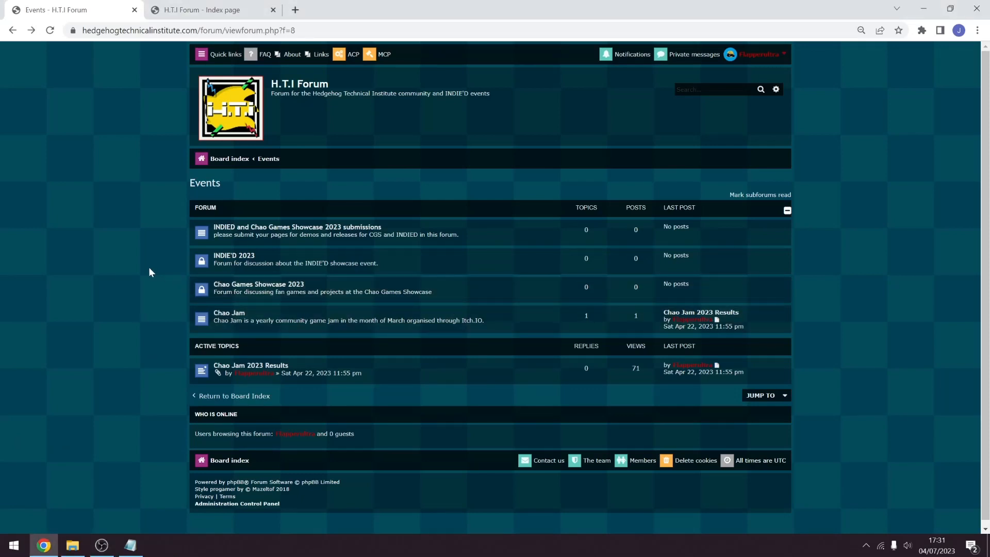
{"action": "left_click", "coordinate": [230, 234]}
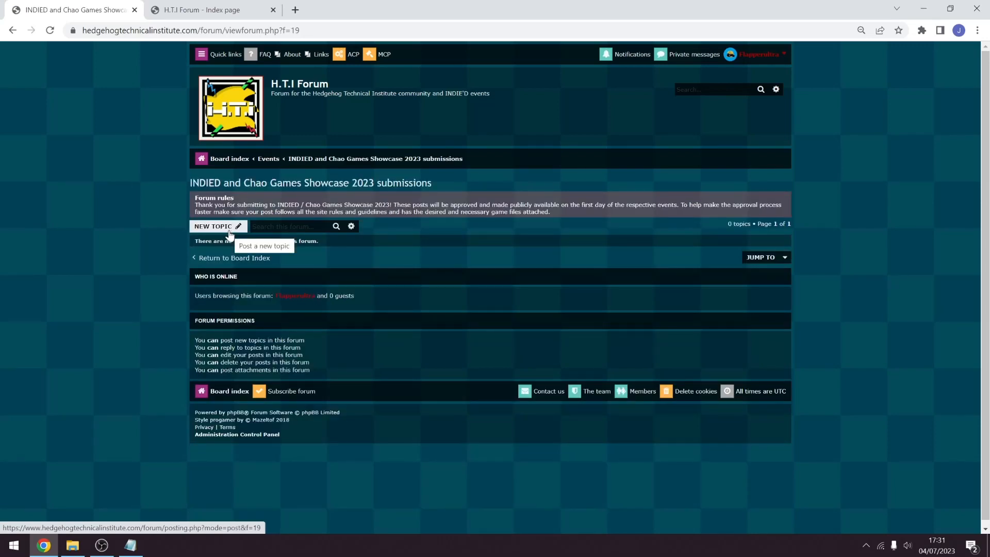
- Start a new topic in the submissions forum and set its subject to "Test Game"
{"action": "left_click", "coordinate": [230, 229]}
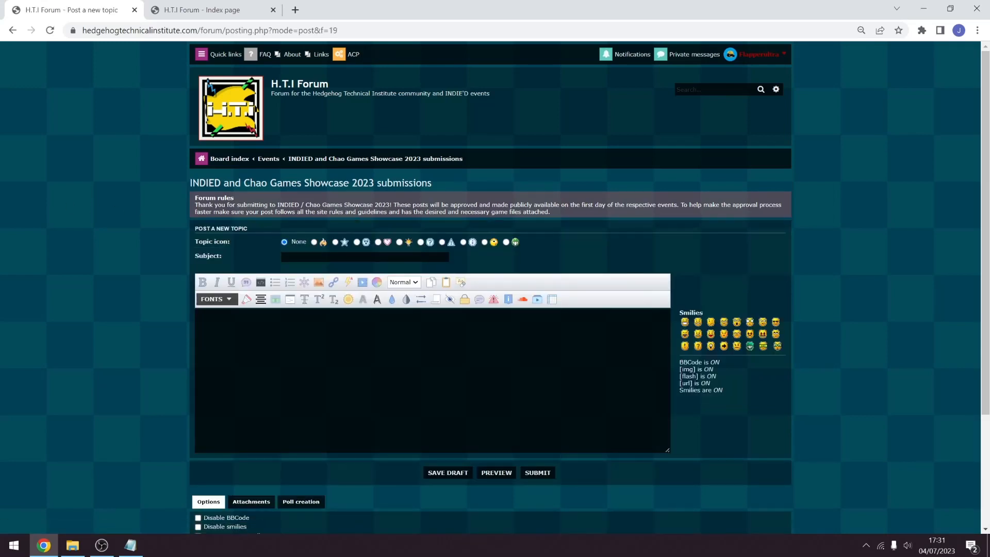
{"action": "key", "text": "alt+Tab"}
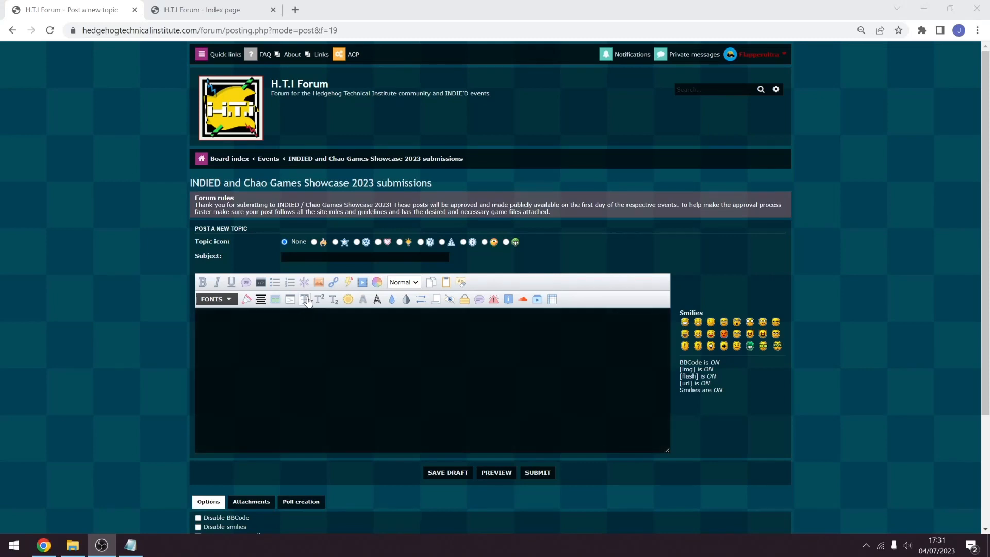
{"action": "key", "text": "alt+Tab"}
{"action": "left_click", "coordinate": [351, 256]}
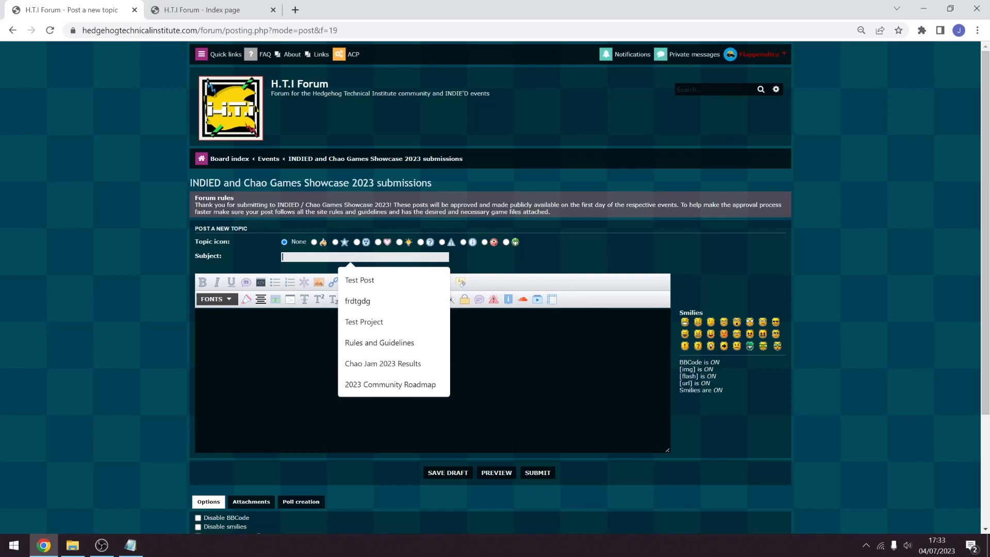
{"action": "left_click", "coordinate": [349, 283]}
{"action": "key", "text": "shift+Left"}
{"action": "key", "text": "shift+Left"}
{"action": "key", "text": "shift+Left"}
{"action": "key", "text": "shift+Left"}
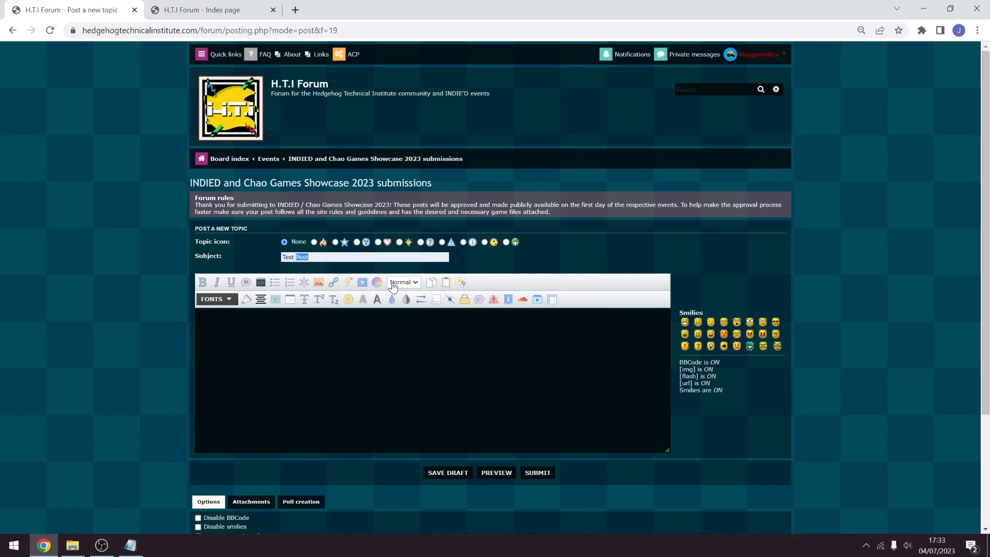
{"action": "type", "text": "Game"}
{"action": "left_click", "coordinate": [356, 320]}
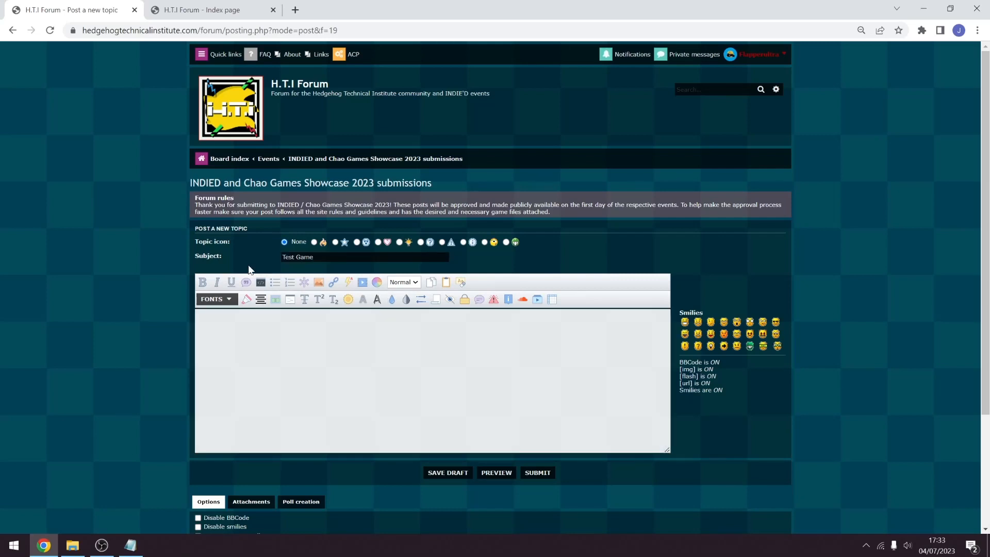
{"action": "left_click_drag", "start_coordinate": [330, 258], "coordinate": [261, 254]}
- Write the centre-aligned message "this is a test booth." and preview the post
{"action": "left_click", "coordinate": [302, 332]}
{"action": "key", "text": "shift+Tab"}
{"action": "key", "text": "Tab"}
{"action": "left_click", "coordinate": [260, 307]}
{"action": "key", "text": "Return"}
{"action": "key", "text": "Return"}
{"action": "type", "text": "this is a test booth."}
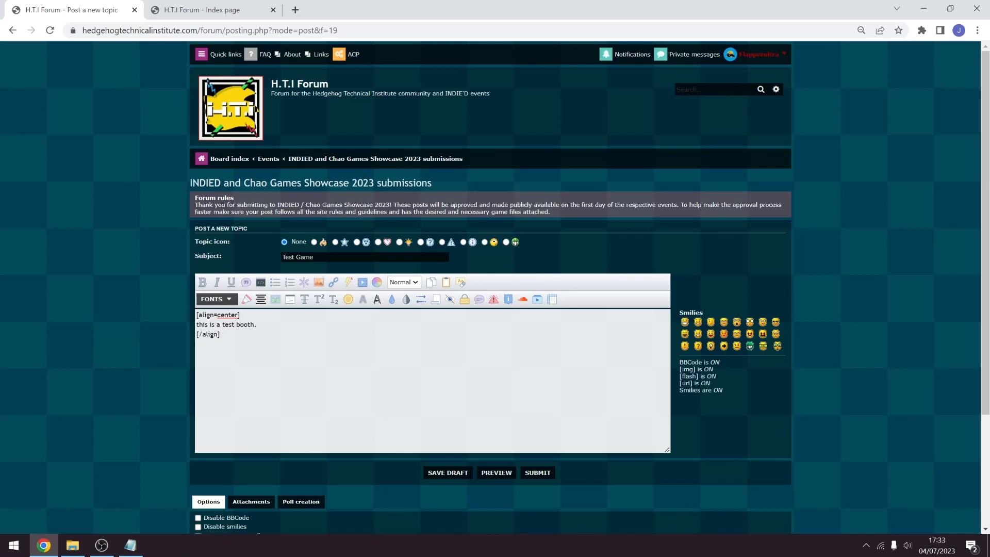
{"action": "left_click", "coordinate": [494, 472]}
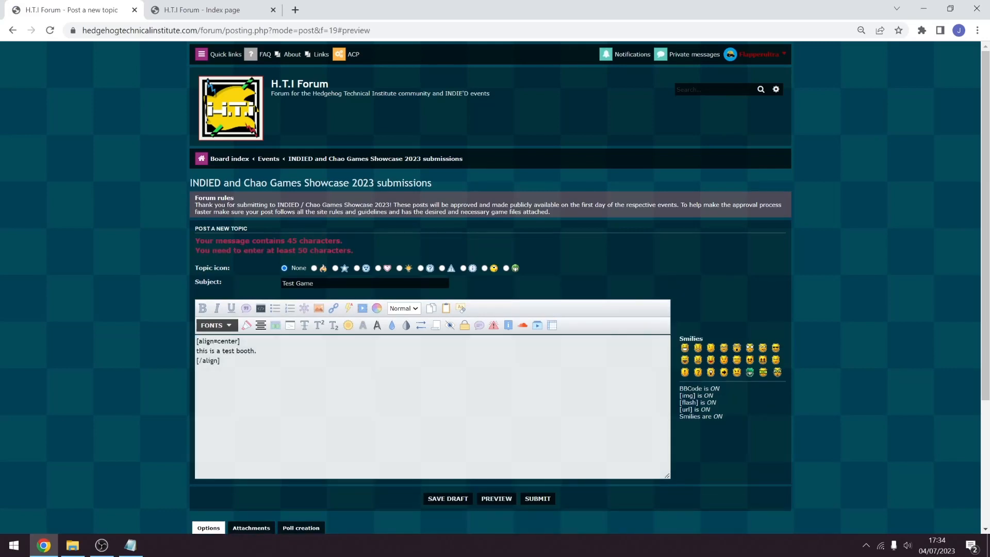
{"action": "left_click_drag", "start_coordinate": [215, 241], "coordinate": [304, 251]}
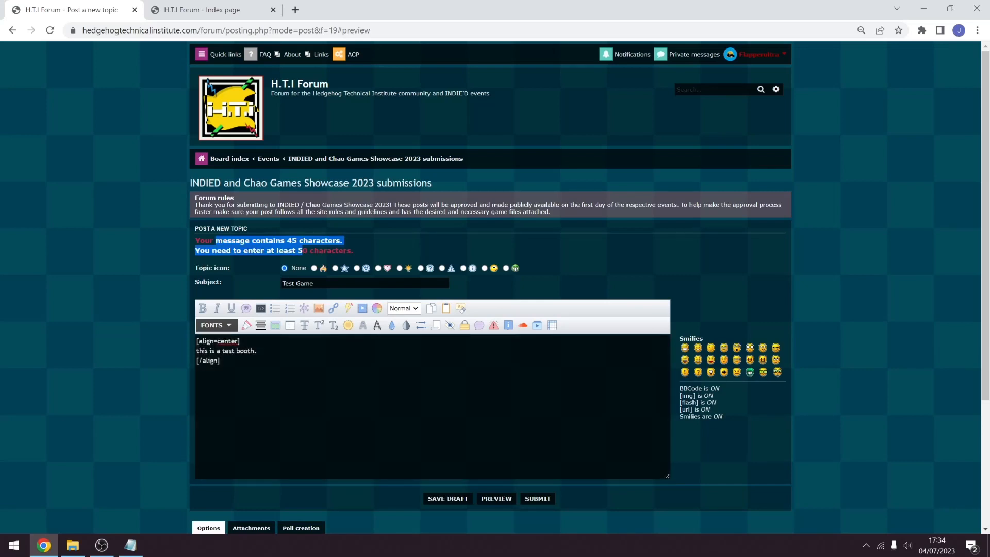
- Add "This test booth is really going to knock your socks off!" after the first sentence and preview the post
{"action": "left_click", "coordinate": [294, 376]}
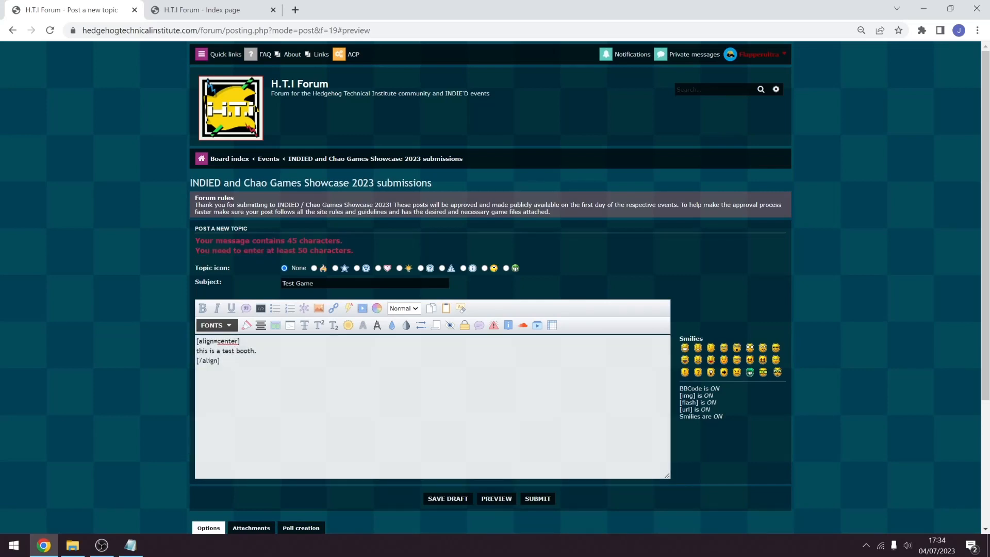
{"action": "type", "text": "This test booth is really going to knock your sou"}
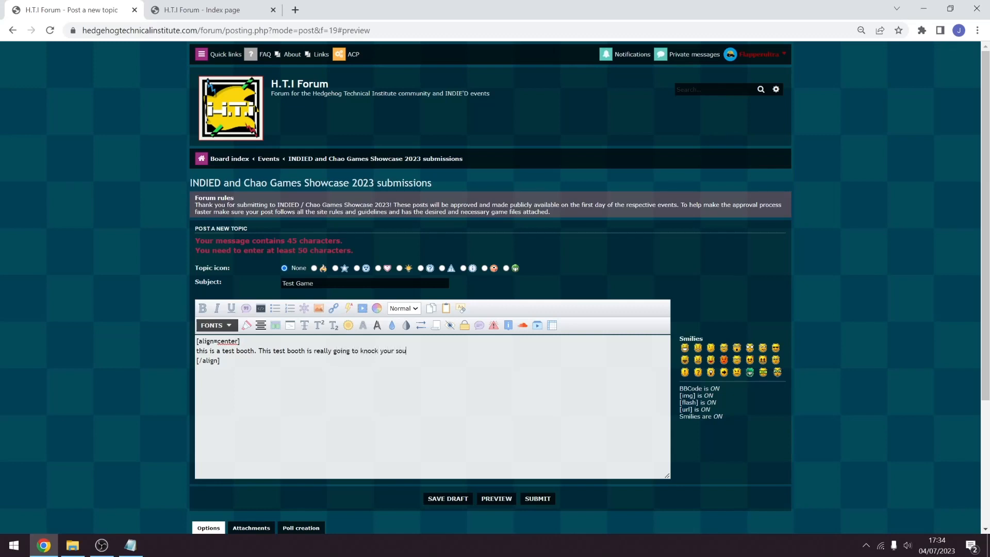
{"action": "key", "text": "BackSpace"}
{"action": "type", "text": "cks off!"}
{"action": "left_click", "coordinate": [489, 498]}
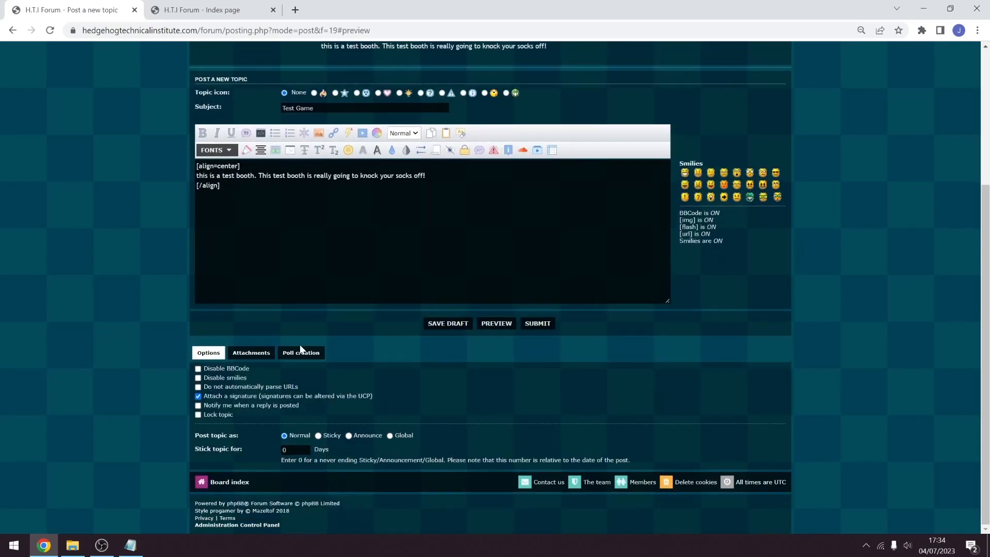
{"action": "scroll", "coordinate": [299, 344], "scroll_direction": "up", "scroll_amount": 3}
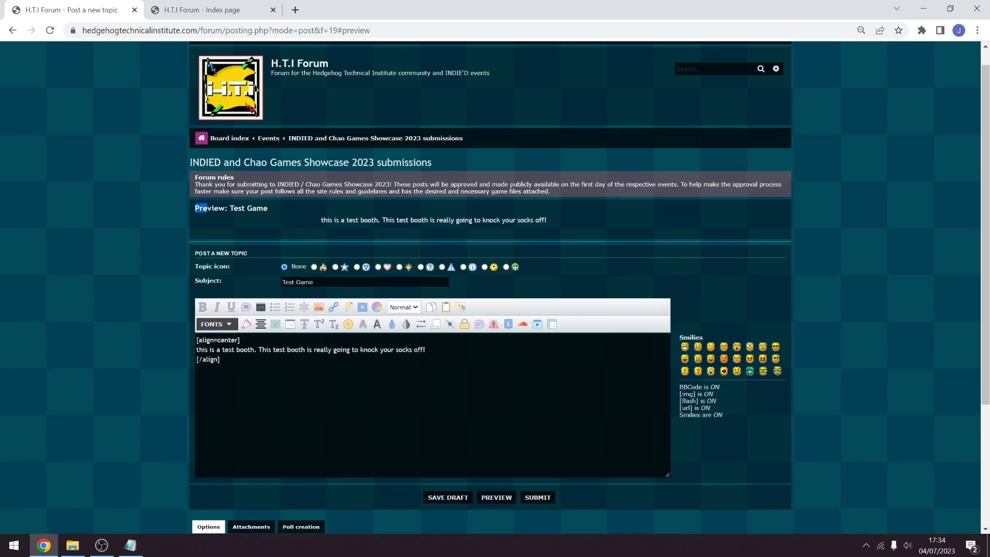
{"action": "left_click_drag", "start_coordinate": [207, 208], "coordinate": [571, 215]}
{"action": "left_click", "coordinate": [589, 219]}
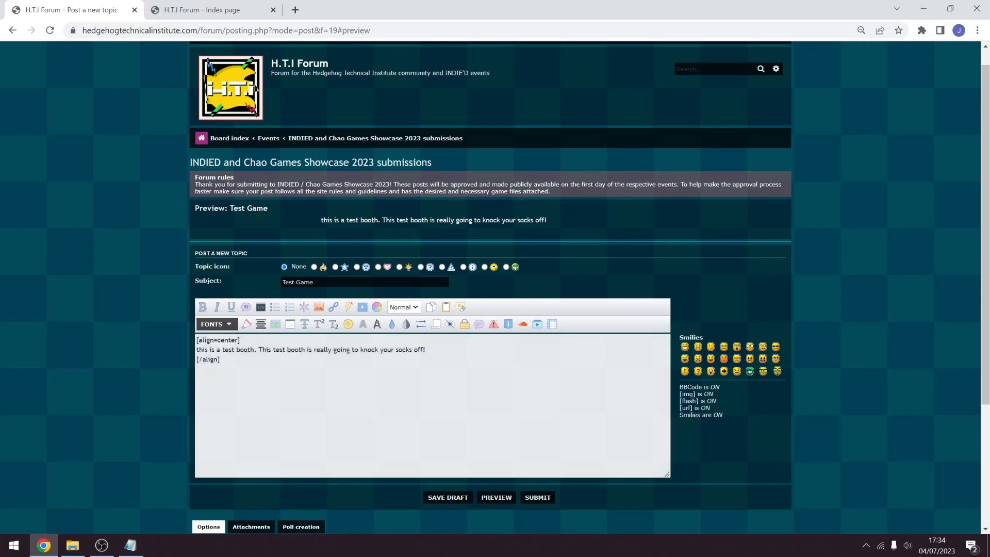
- Apply the Comic Sans MS font to the booth text inside the centre tags and preview the post
{"action": "left_click_drag", "start_coordinate": [221, 360], "coordinate": [196, 340]}
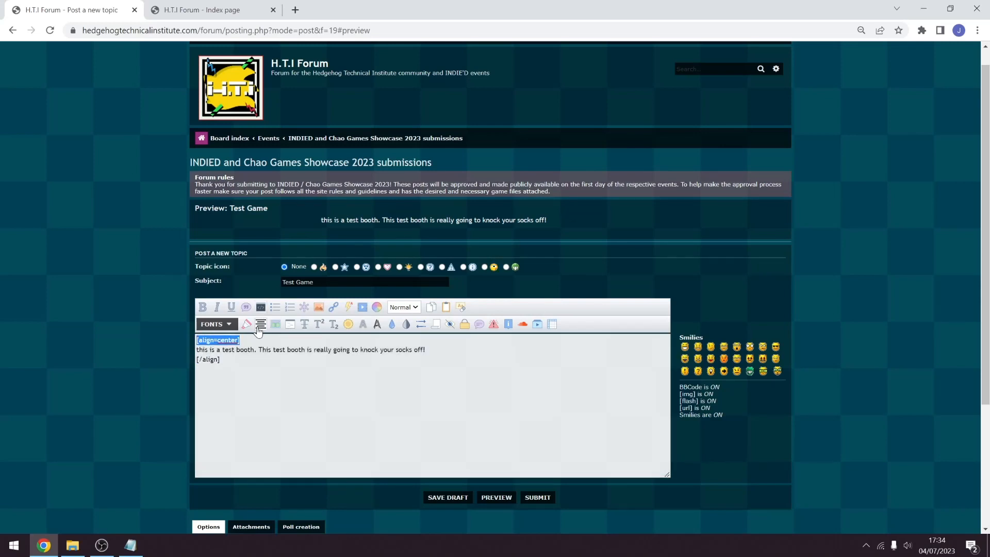
{"action": "left_click", "coordinate": [219, 324]}
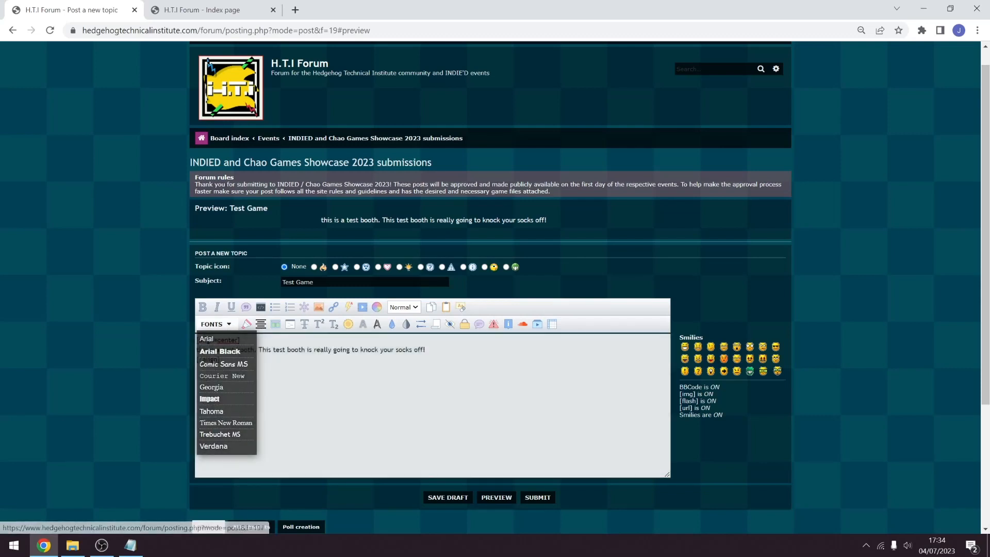
{"action": "left_click_drag", "start_coordinate": [425, 350], "coordinate": [196, 355]}
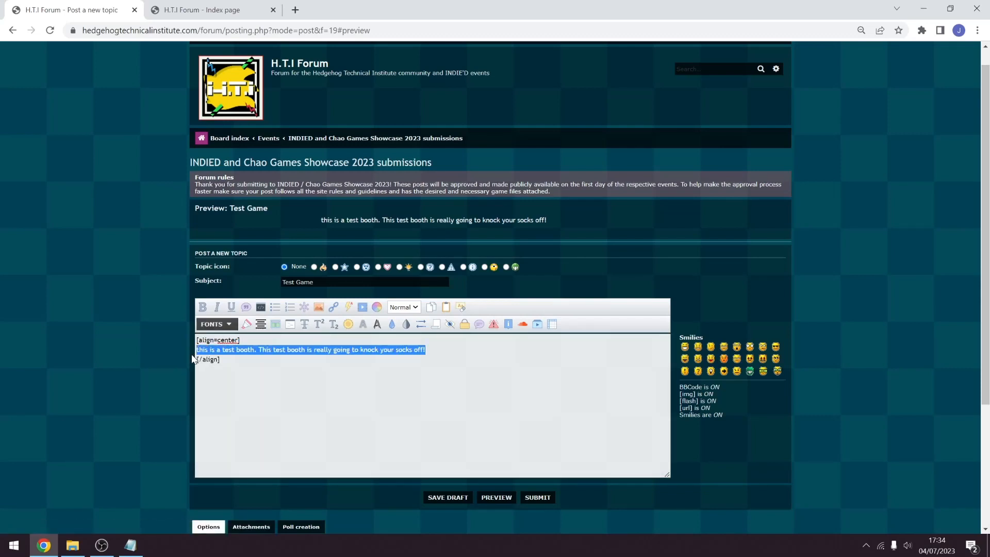
{"action": "left_click", "coordinate": [219, 323]}
{"action": "left_click", "coordinate": [228, 365]}
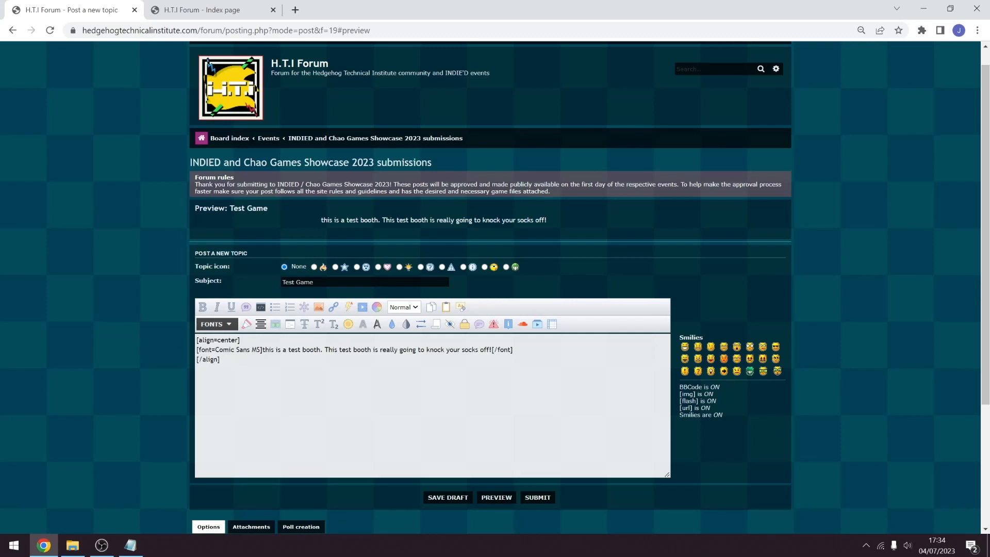
{"action": "left_click_drag", "start_coordinate": [263, 350], "coordinate": [197, 353]}
{"action": "left_click", "coordinate": [197, 353]}
{"action": "left_click", "coordinate": [496, 497]}
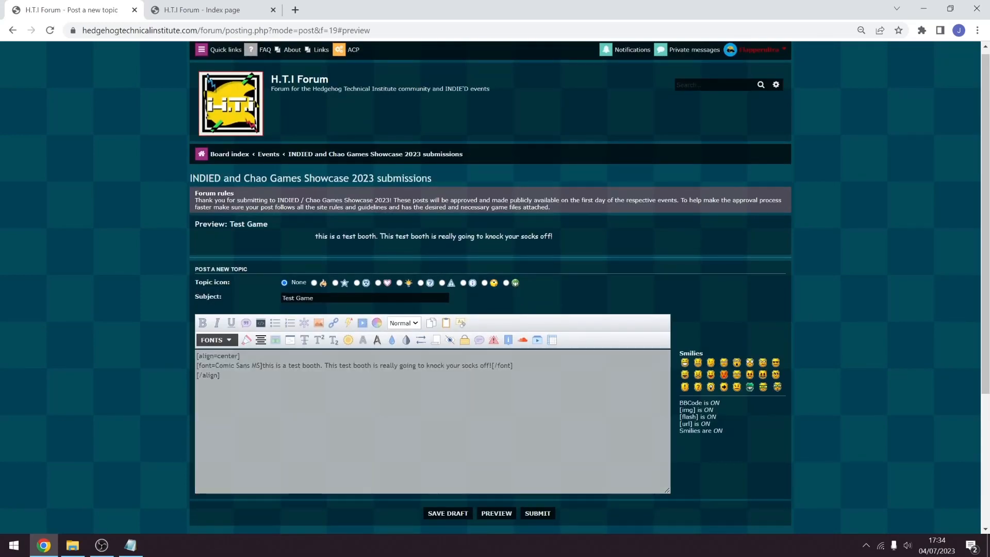
- Remove the opening and closing font tags around the booth text
{"action": "left_click_drag", "start_coordinate": [261, 365], "coordinate": [185, 369]}
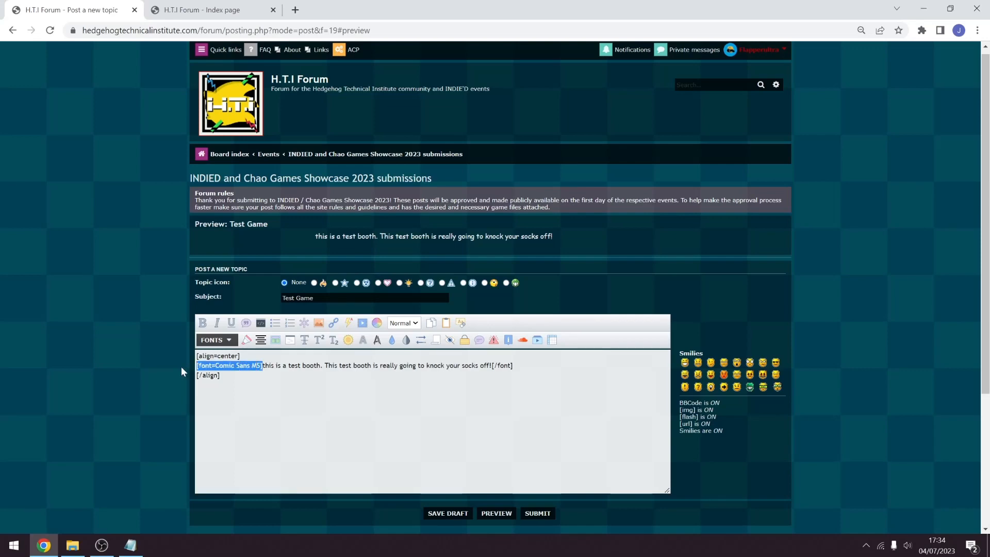
{"action": "key", "text": "BackSpace"}
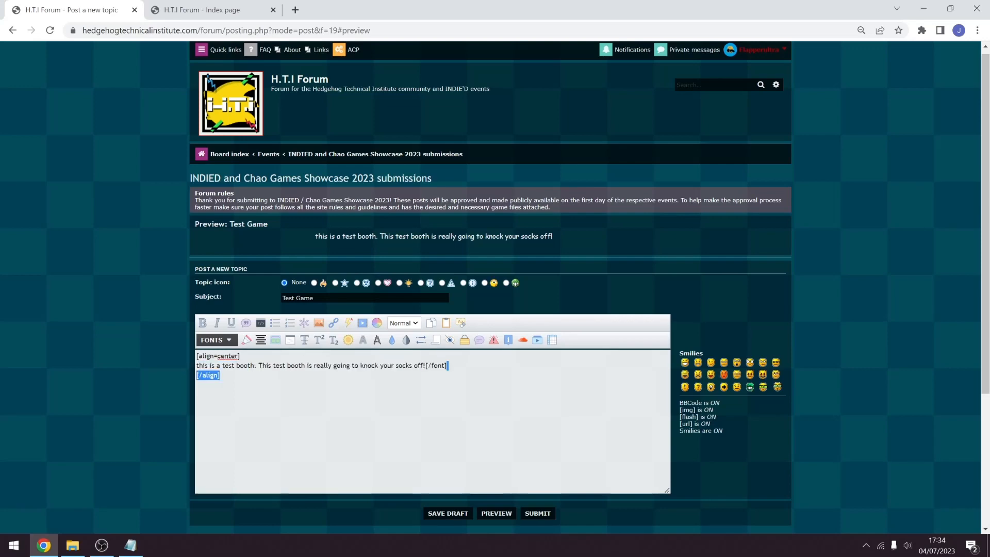
{"action": "left_click_drag", "start_coordinate": [448, 365], "coordinate": [426, 365]}
{"action": "key", "text": "BackSpace"}
- Attach Submissions Open.png, posterindied2023rmp.png and Poster_HTI23hti2023rmp.png to the post
{"action": "scroll", "coordinate": [338, 403], "scroll_direction": "down", "scroll_amount": 2}
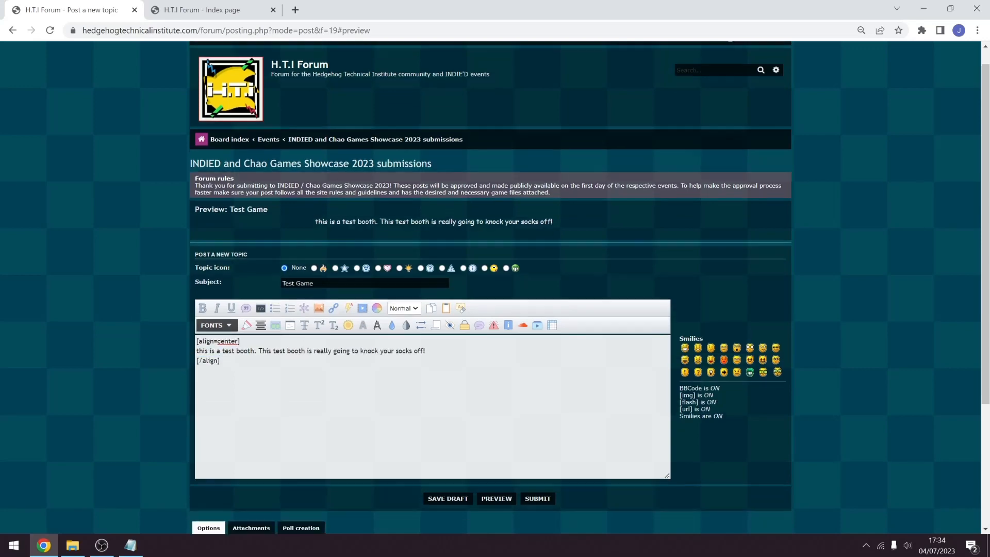
{"action": "left_click", "coordinate": [262, 430]}
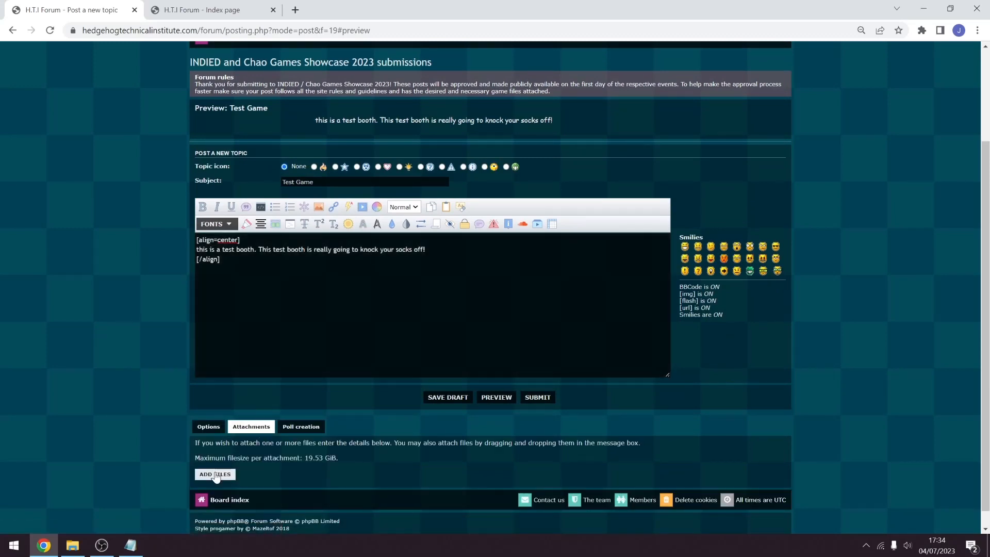
{"action": "left_click", "coordinate": [289, 322]}
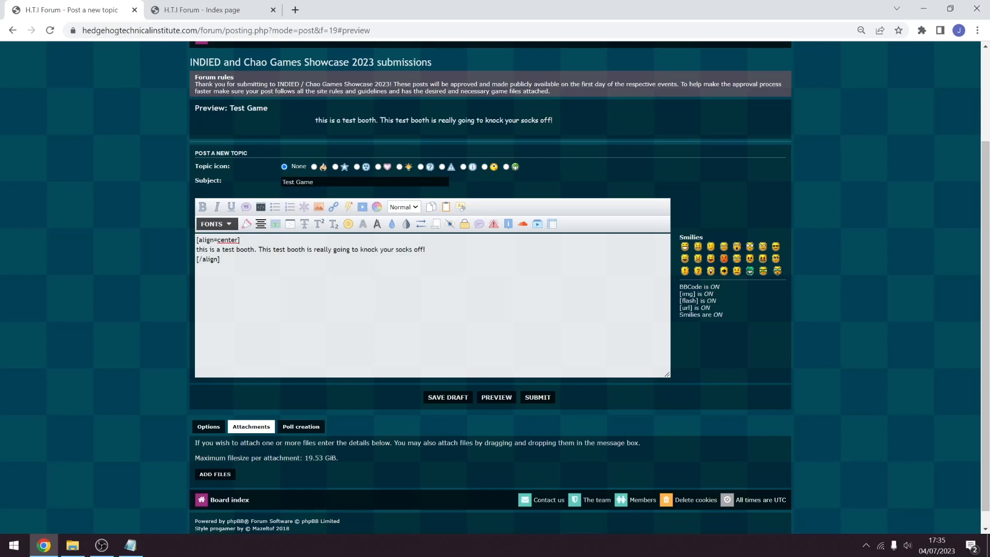
{"action": "left_click", "coordinate": [242, 404]}
{"action": "scroll", "coordinate": [243, 405], "scroll_direction": "up", "scroll_amount": 1}
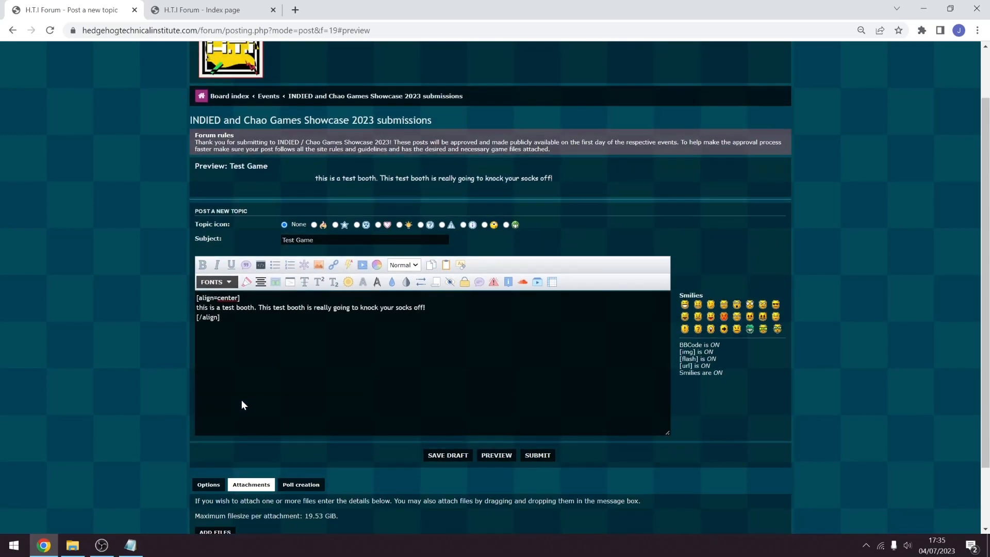
{"action": "scroll", "coordinate": [243, 405], "scroll_direction": "down", "scroll_amount": 1}
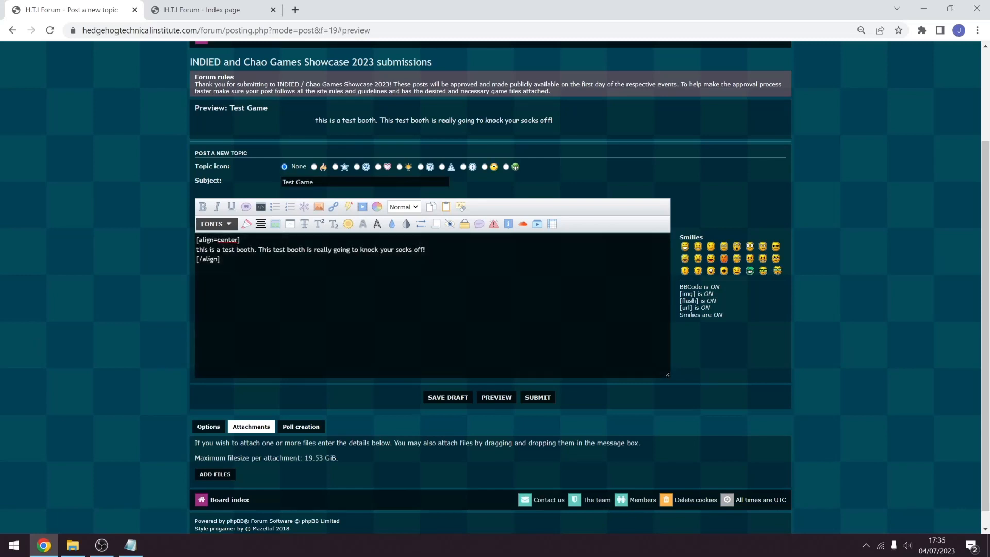
{"action": "scroll", "coordinate": [218, 374], "scroll_direction": "down", "scroll_amount": 2}
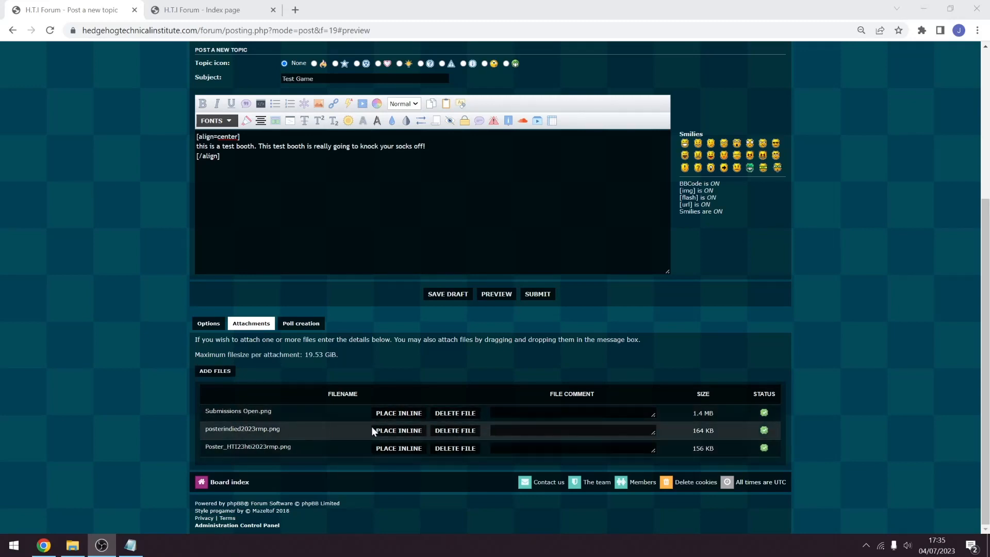
- Place Submissions Open.png inline above the booth text and posterindied2023rmp.png on a new line below it
{"action": "left_click", "coordinate": [425, 146]}
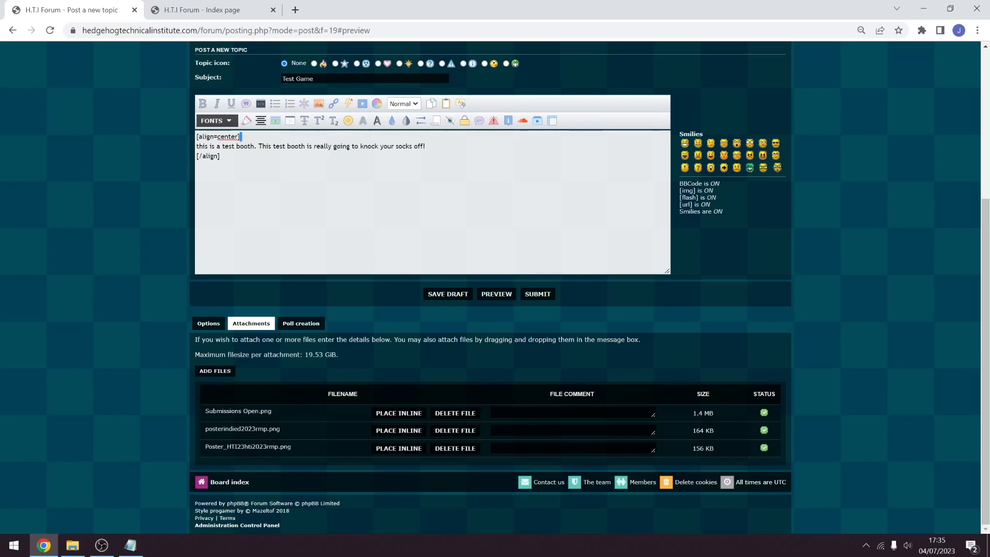
{"action": "key", "text": "Return"}
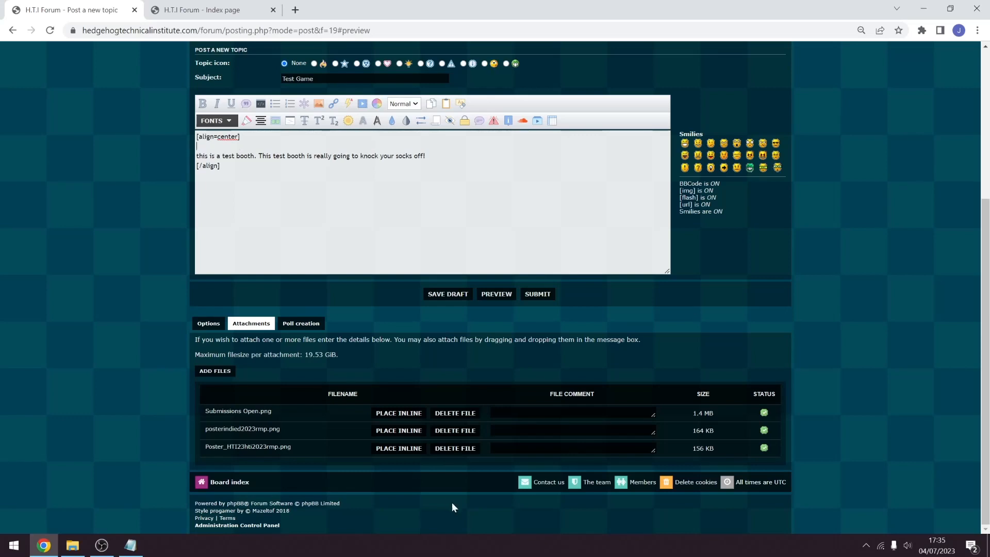
{"action": "left_click", "coordinate": [396, 414]}
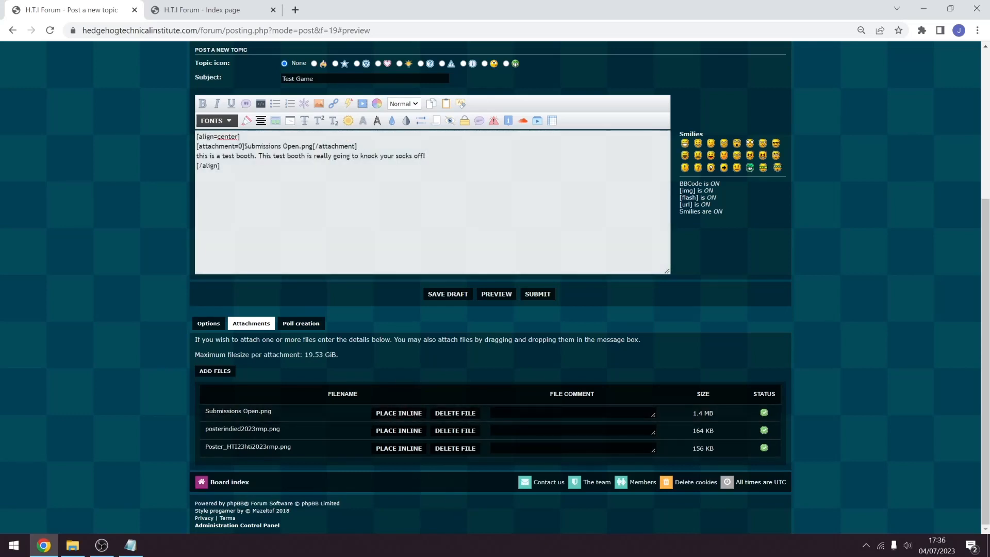
{"action": "key", "text": "Return"}
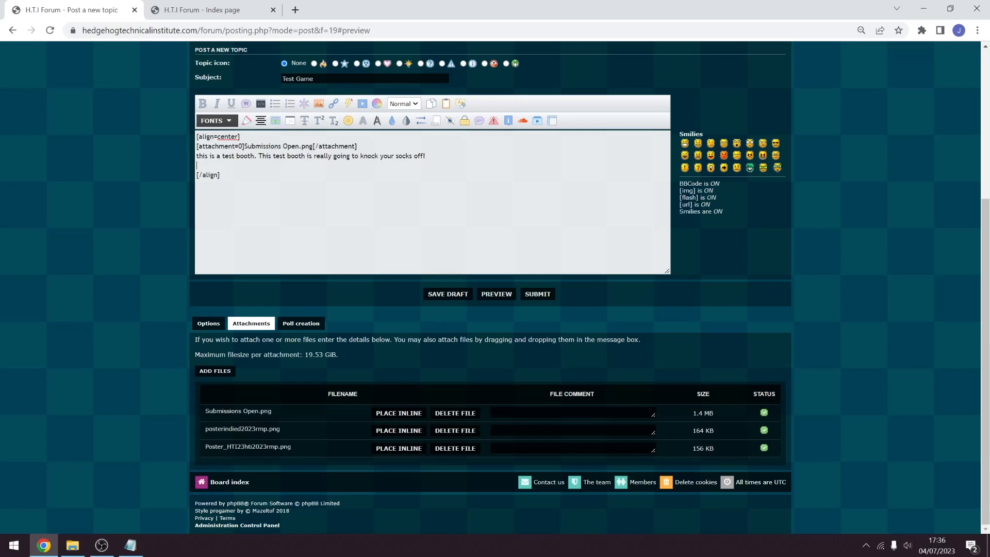
{"action": "left_click", "coordinate": [398, 435]}
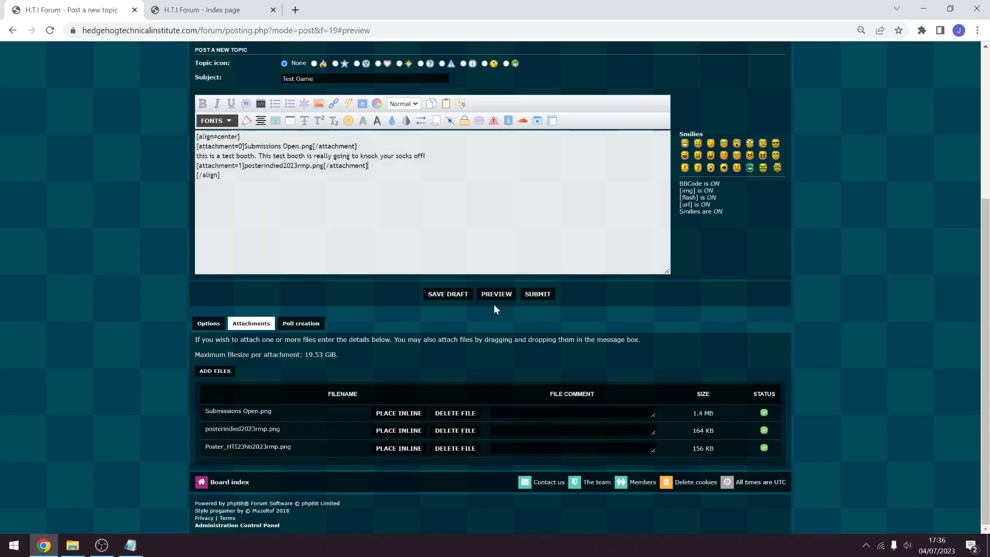
- Review the two inline attachment tags in the message and preview the post
{"action": "left_click_drag", "start_coordinate": [368, 166], "coordinate": [173, 167]}
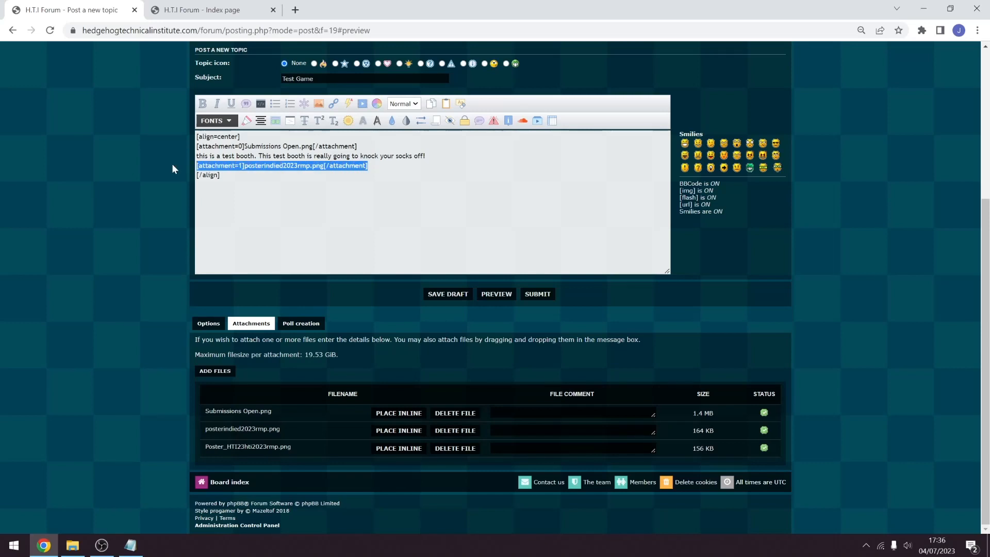
{"action": "left_click_drag", "start_coordinate": [360, 146], "coordinate": [176, 150]}
{"action": "left_click", "coordinate": [370, 165]}
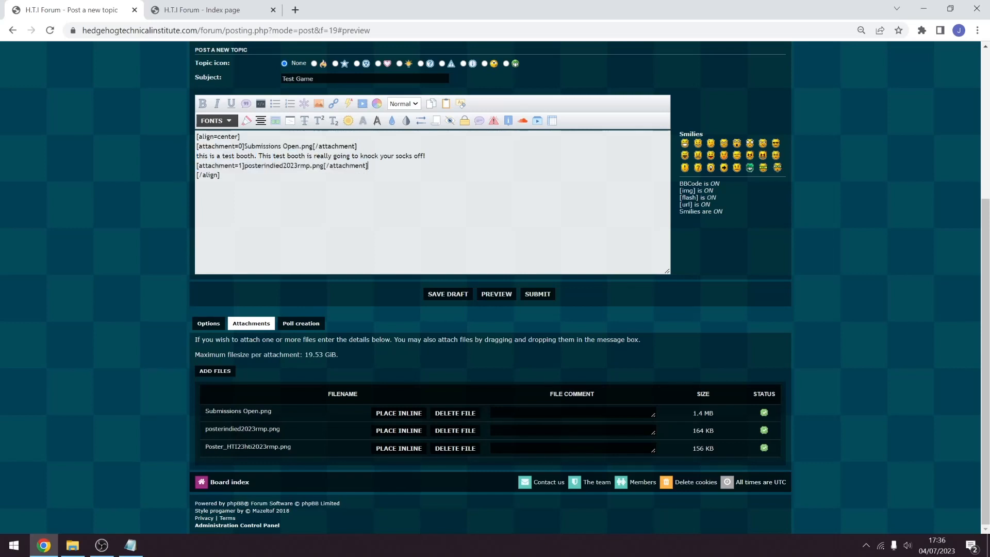
{"action": "left_click_drag", "start_coordinate": [370, 165], "coordinate": [165, 170]}
{"action": "left_click_drag", "start_coordinate": [357, 146], "coordinate": [150, 152]}
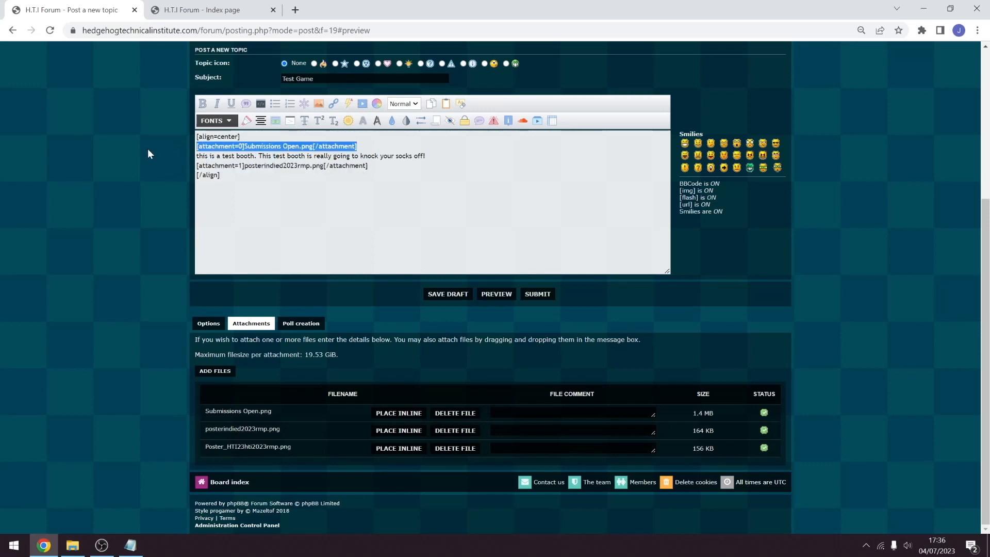
{"action": "scroll", "coordinate": [490, 423], "scroll_direction": "up", "scroll_amount": 2}
{"action": "left_click", "coordinate": [495, 410]}
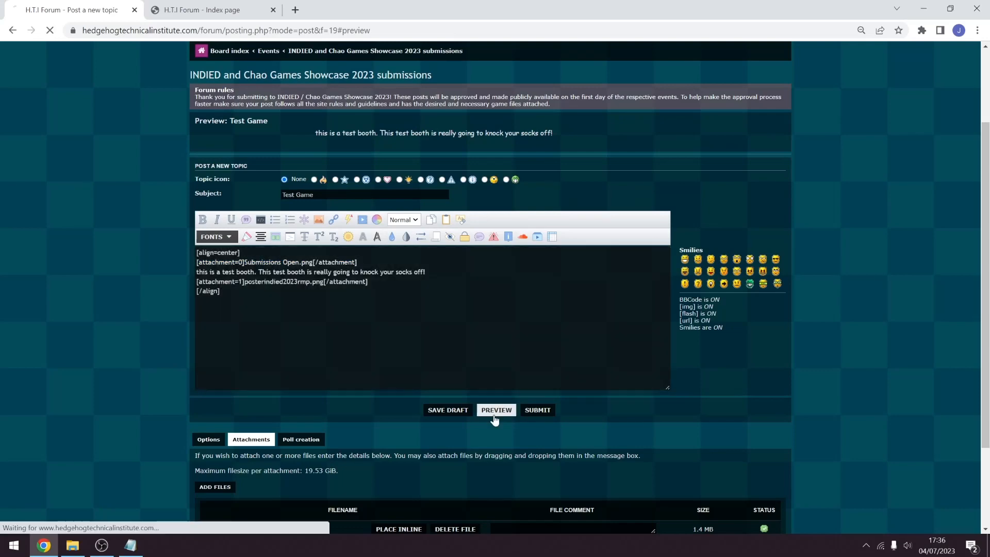
- Review the previewed Test Game post from the banner image down to the message text and attachment list
{"action": "scroll", "coordinate": [311, 229], "scroll_direction": "up", "scroll_amount": 2}
{"action": "scroll", "coordinate": [311, 230], "scroll_direction": "down", "scroll_amount": 8}
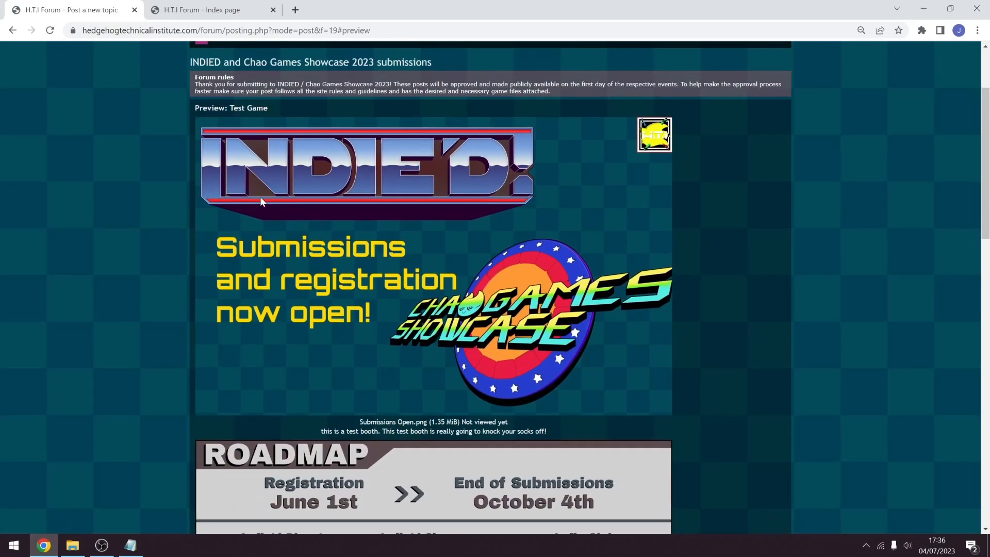
{"action": "scroll", "coordinate": [318, 308], "scroll_direction": "down", "scroll_amount": 4}
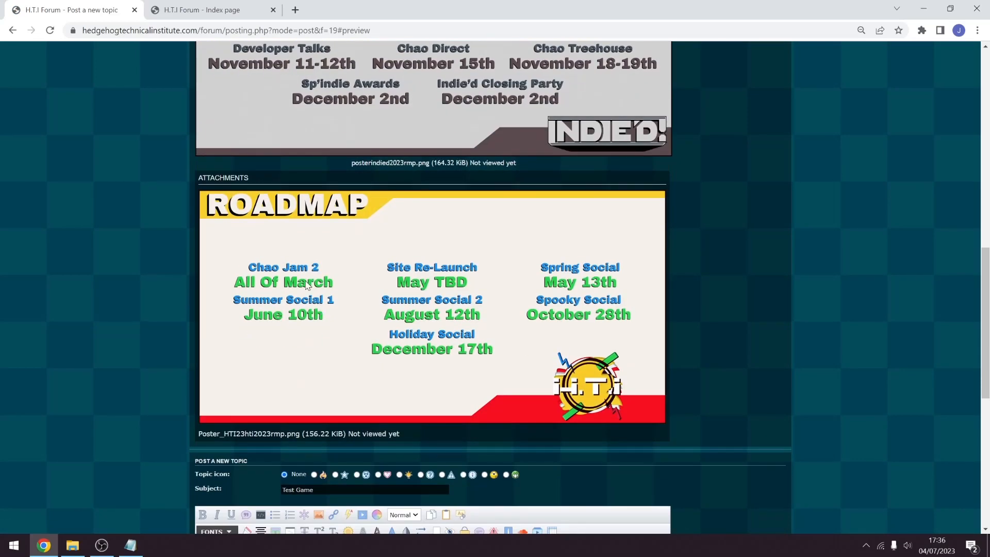
{"action": "scroll", "coordinate": [262, 226], "scroll_direction": "up", "scroll_amount": 8}
{"action": "scroll", "coordinate": [273, 240], "scroll_direction": "down", "scroll_amount": 14}
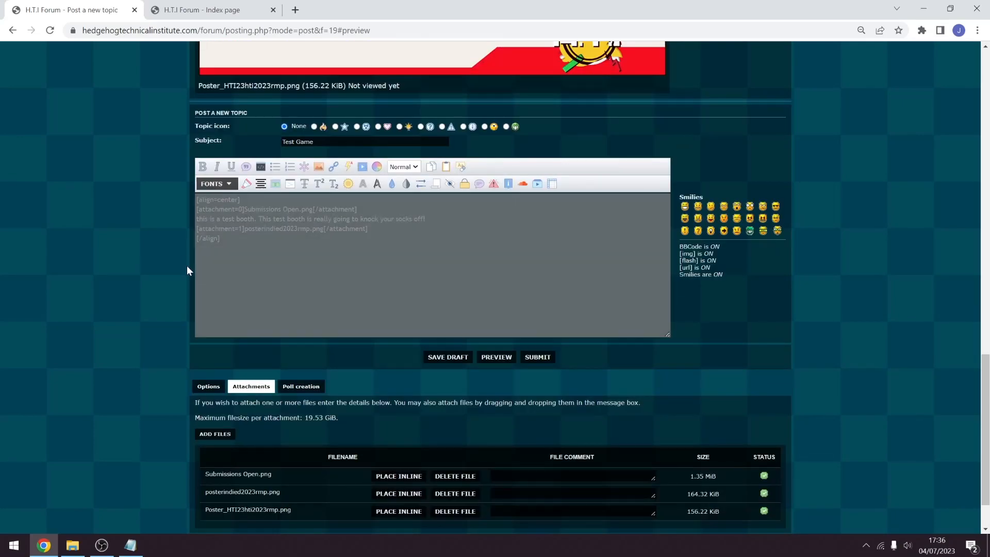
{"action": "scroll", "coordinate": [238, 439], "scroll_direction": "down", "scroll_amount": 1}
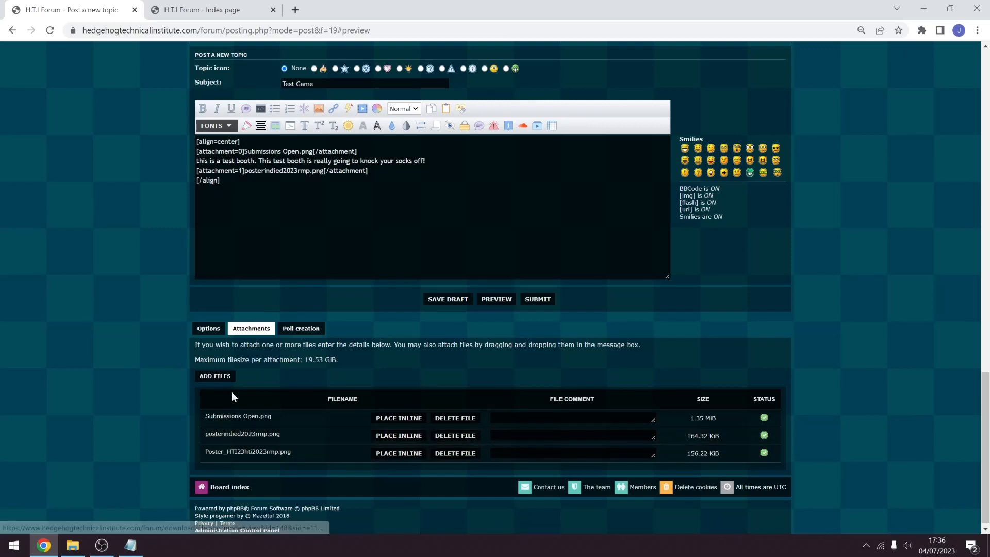
- Examine how Poster_HTI23hti2023rmp.png sits in the preview's separate attachments section compared with the images placed inline
{"action": "scroll", "coordinate": [232, 393], "scroll_direction": "up", "scroll_amount": 1}
{"action": "scroll", "coordinate": [315, 460], "scroll_direction": "down", "scroll_amount": 1}
{"action": "scroll", "coordinate": [315, 459], "scroll_direction": "up", "scroll_amount": 4}
{"action": "scroll", "coordinate": [317, 315], "scroll_direction": "up", "scroll_amount": 4}
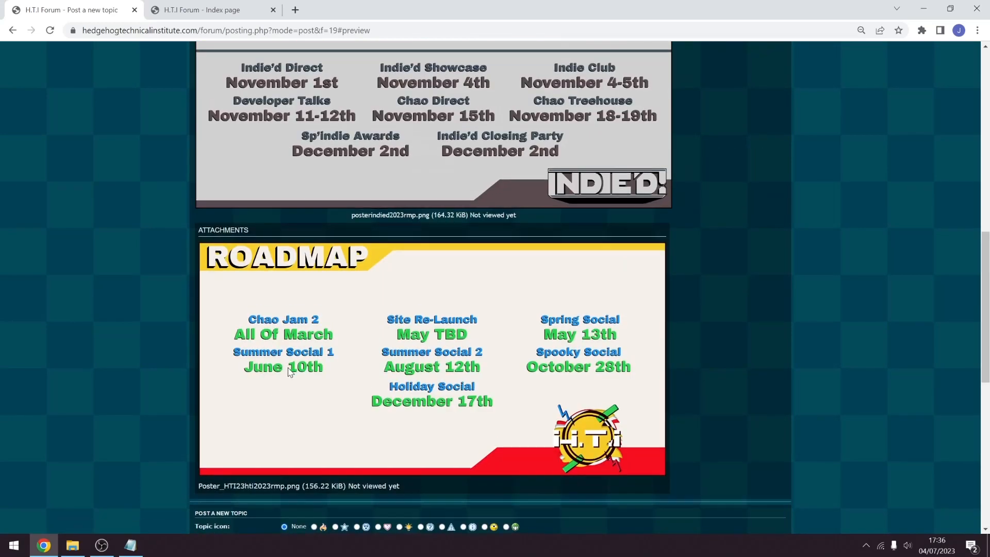
{"action": "scroll", "coordinate": [317, 315], "scroll_direction": "down", "scroll_amount": 4}
{"action": "scroll", "coordinate": [317, 314], "scroll_direction": "up", "scroll_amount": 2}
{"action": "scroll", "coordinate": [290, 220], "scroll_direction": "up", "scroll_amount": 2}
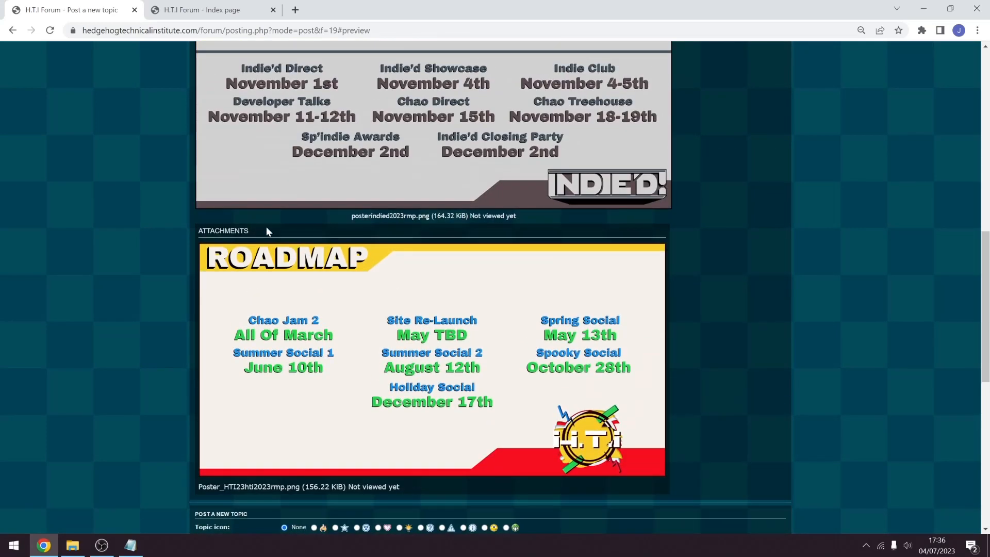
{"action": "mouse_move", "coordinate": [256, 232]}
{"action": "left_mouse_down"}
{"action": "mouse_move", "coordinate": [187, 237]}
{"action": "mouse_move", "coordinate": [270, 231]}
{"action": "left_mouse_up"}
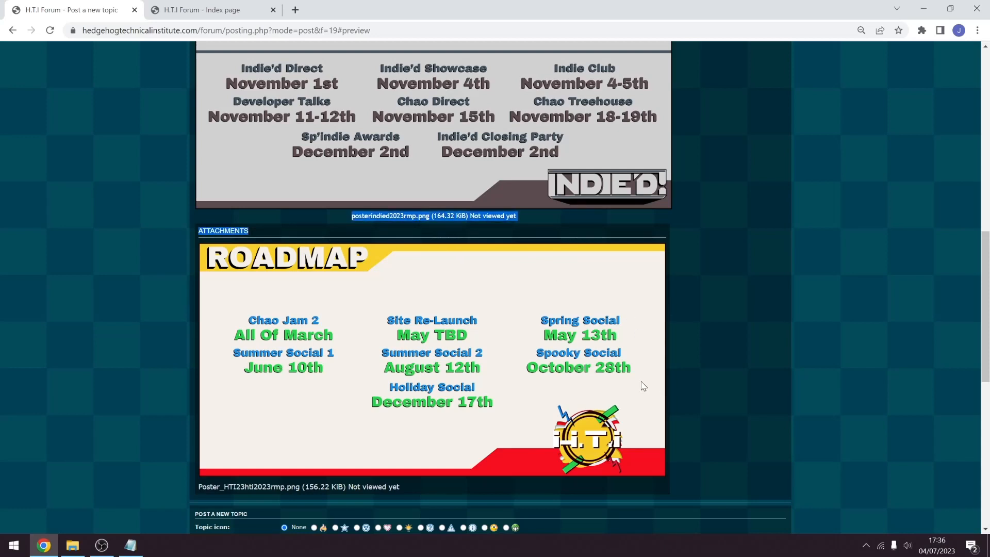
{"action": "left_click", "coordinate": [544, 280]}
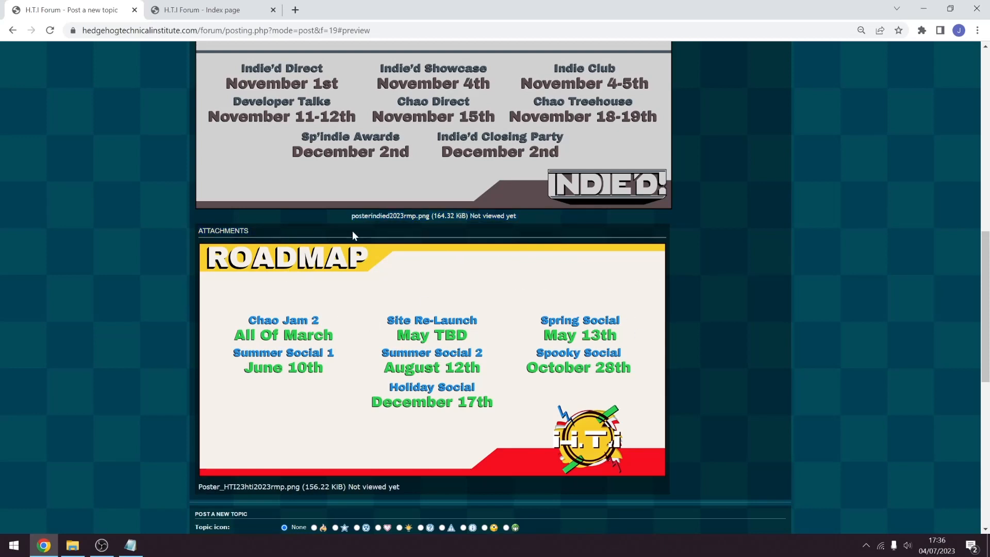
{"action": "left_click_drag", "start_coordinate": [249, 233], "coordinate": [182, 230]}
{"action": "left_click", "coordinate": [181, 230]}
{"action": "scroll", "coordinate": [196, 263], "scroll_direction": "up", "scroll_amount": 10}
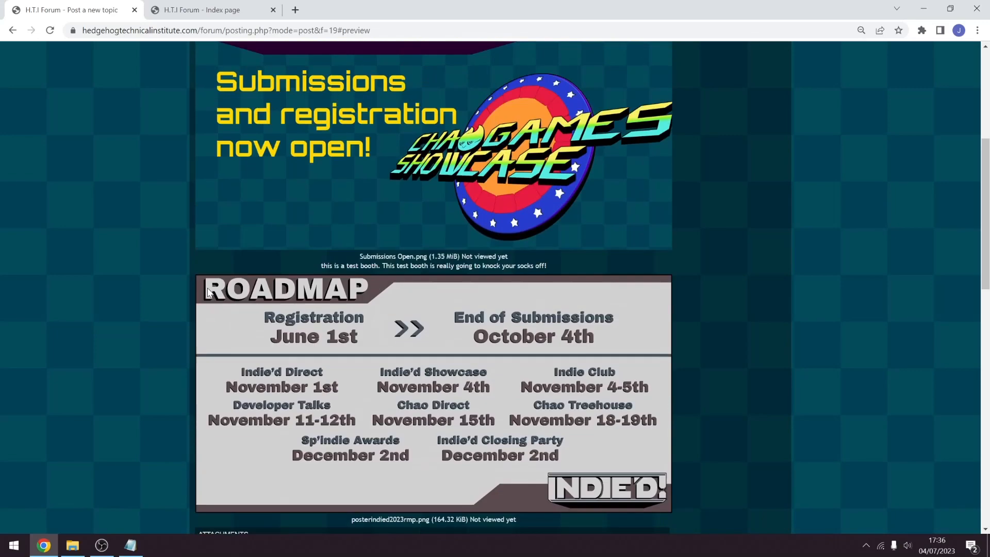
- Place Poster_HTI23hti2023rmp.png inline on a new line between the booth text and the posterindied2023rmp.png tag
{"action": "scroll", "coordinate": [211, 287], "scroll_direction": "down", "scroll_amount": 6}
{"action": "scroll", "coordinate": [211, 286], "scroll_direction": "down", "scroll_amount": 14}
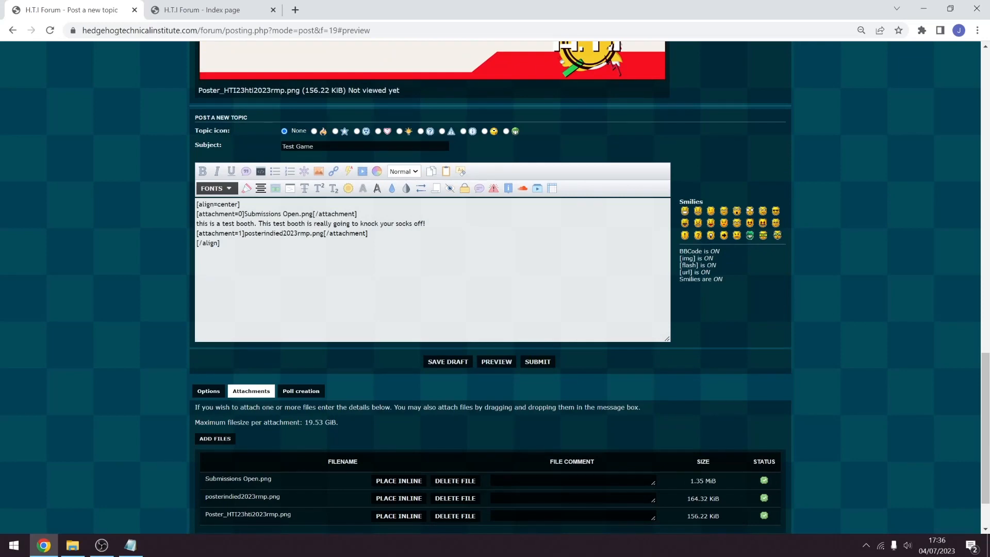
{"action": "key", "text": "Return"}
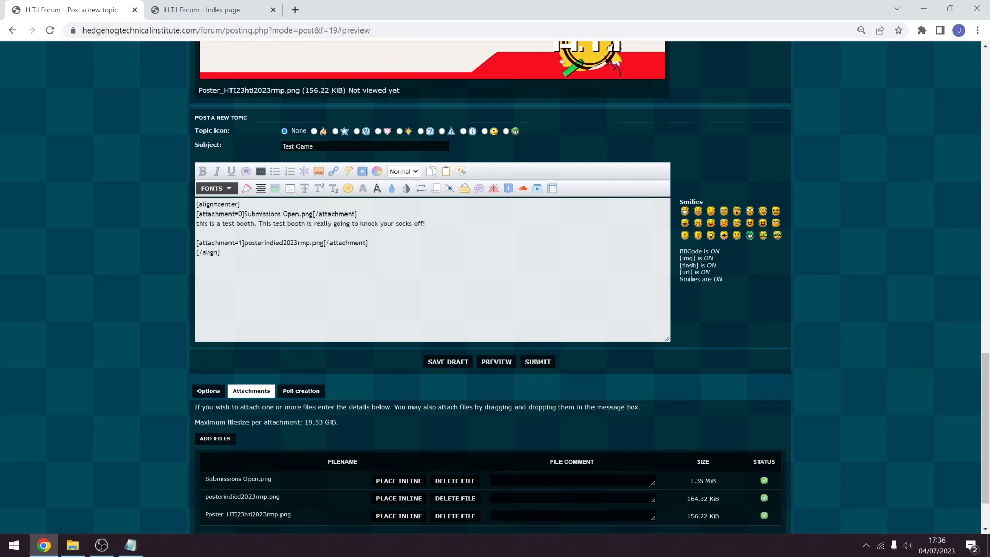
{"action": "scroll", "coordinate": [407, 489], "scroll_direction": "down", "scroll_amount": 2}
{"action": "left_click", "coordinate": [407, 452]}
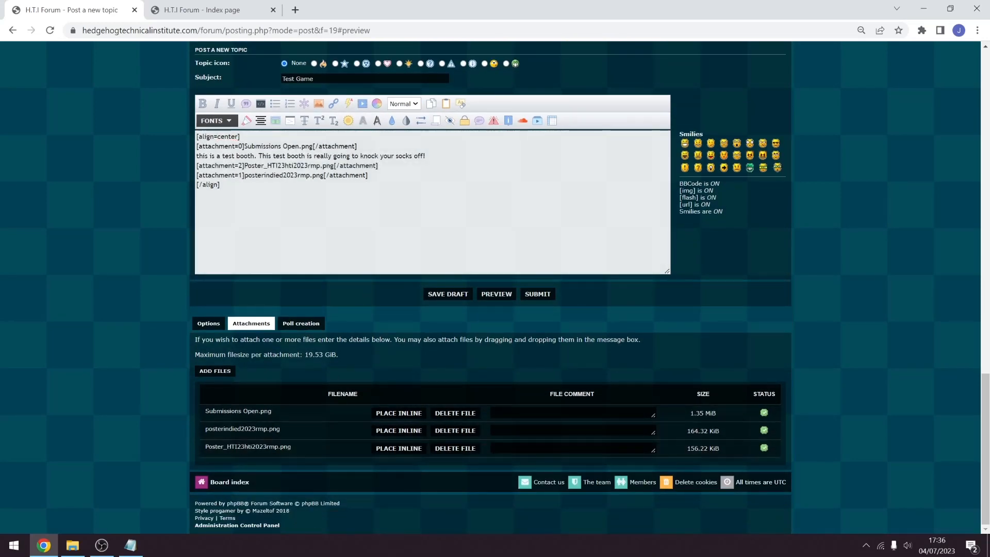
- Preview the post again and check the order of the banner, booth text and two roadmap images
{"action": "left_click", "coordinate": [497, 294]}
{"action": "scroll", "coordinate": [408, 344], "scroll_direction": "down", "scroll_amount": 3}
{"action": "scroll", "coordinate": [407, 344], "scroll_direction": "down", "scroll_amount": 9}
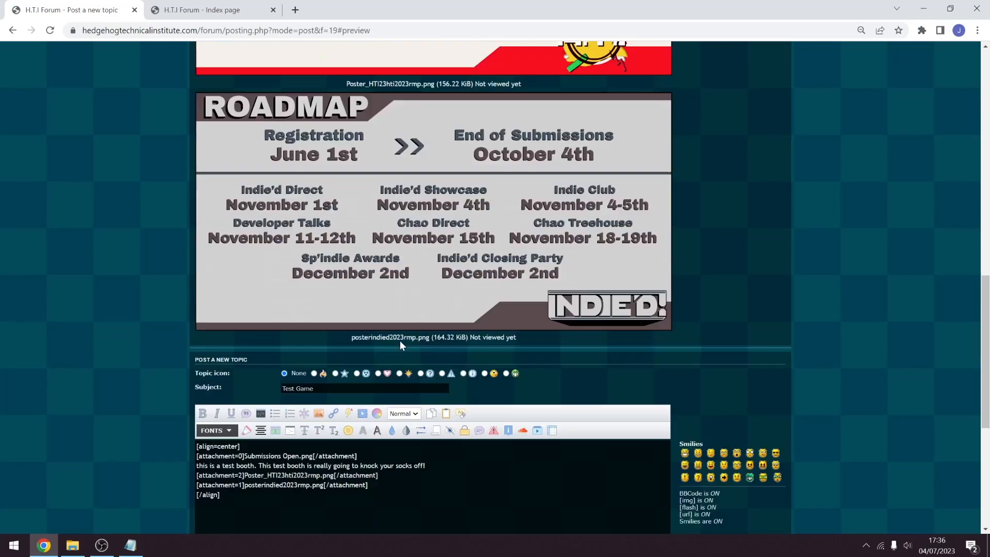
{"action": "scroll", "coordinate": [392, 355], "scroll_direction": "up", "scroll_amount": 15}
{"action": "scroll", "coordinate": [382, 365], "scroll_direction": "down", "scroll_amount": 7}
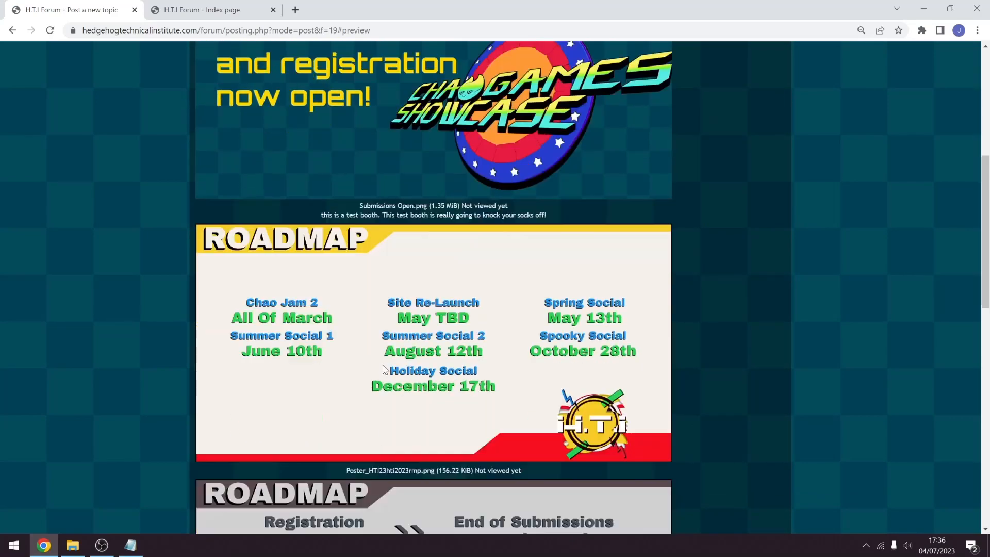
{"action": "scroll", "coordinate": [381, 363], "scroll_direction": "up", "scroll_amount": 7}
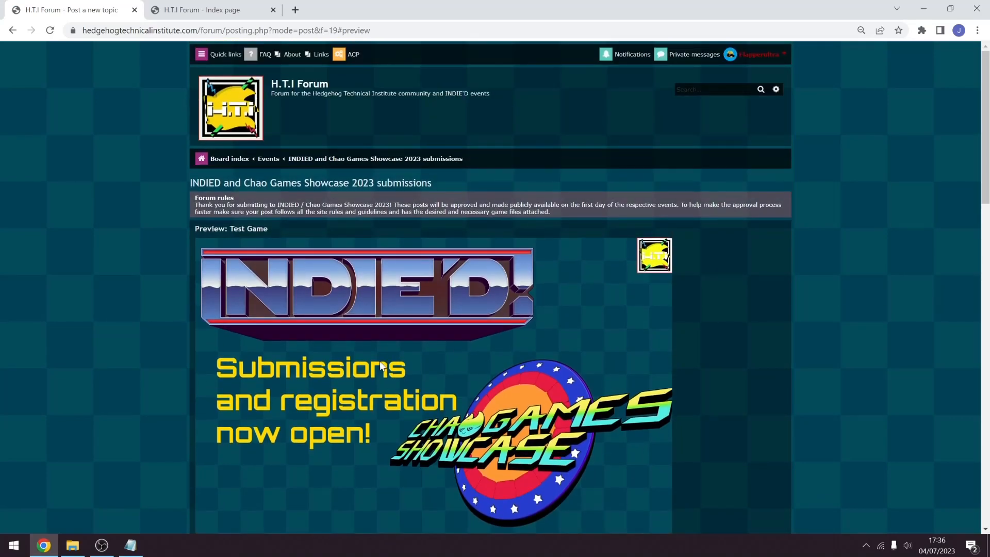
{"action": "scroll", "coordinate": [381, 364], "scroll_direction": "down", "scroll_amount": 4}
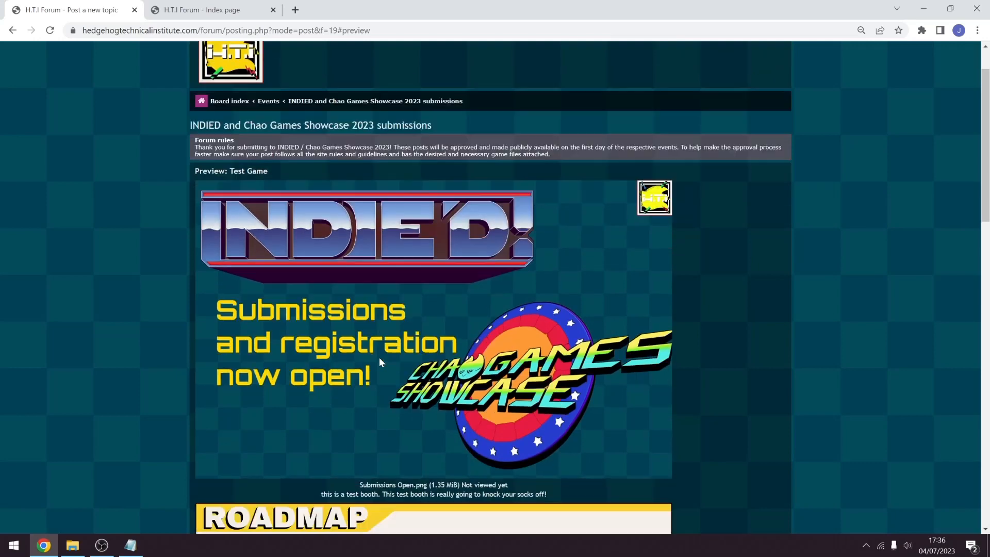
{"action": "scroll", "coordinate": [382, 358], "scroll_direction": "down", "scroll_amount": 12}
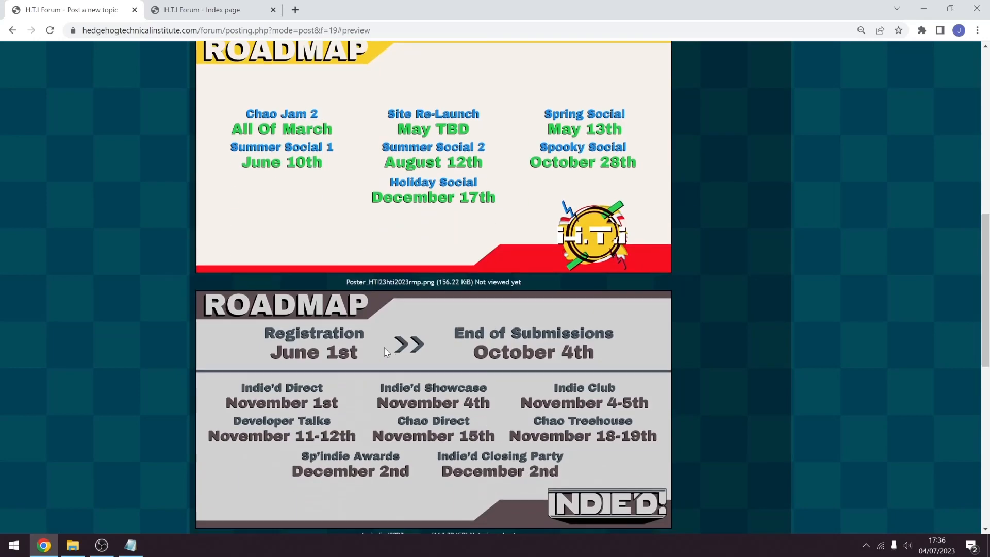
{"action": "scroll", "coordinate": [384, 351], "scroll_direction": "down", "scroll_amount": 2}
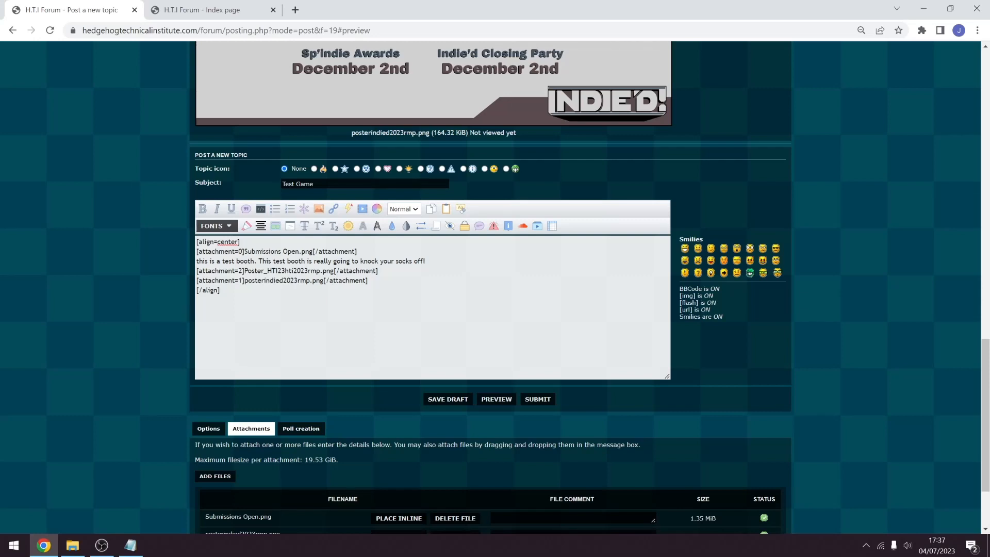
- Insert a pair of spoil tags on a new line between the Submissions Open.png tag and the booth text
{"action": "key", "text": "alt+Tab"}
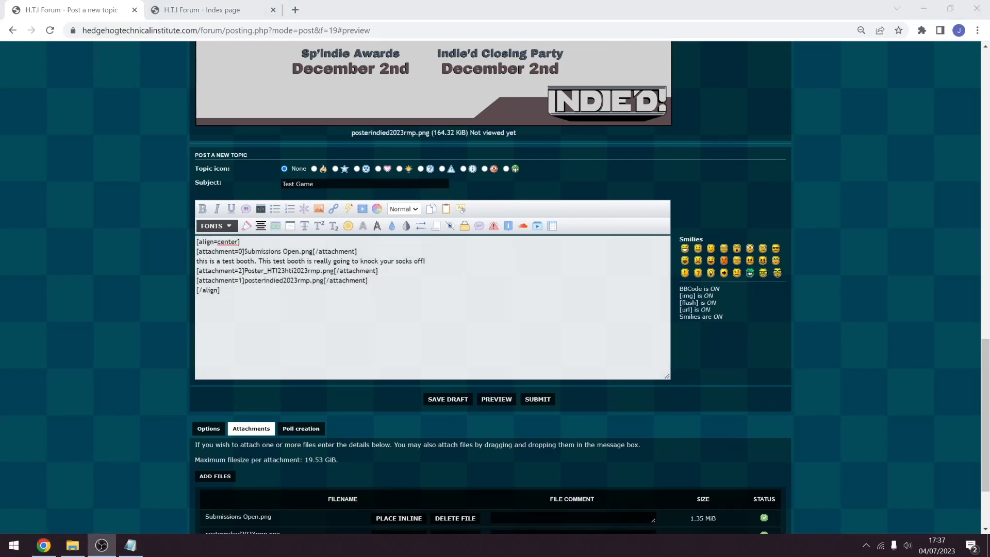
{"action": "key", "text": "alt+Tab"}
{"action": "key", "text": "Return"}
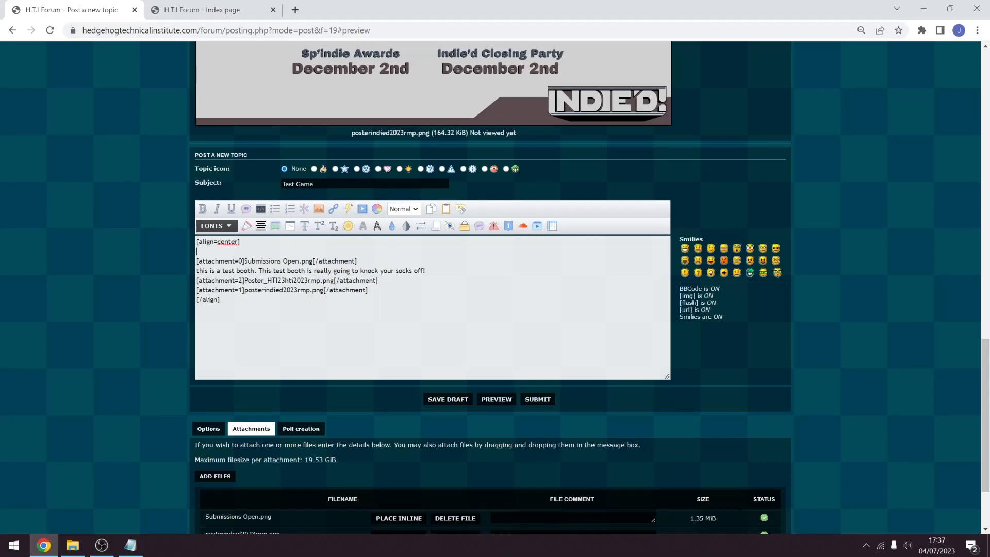
{"action": "key", "text": "BackSpace"}
{"action": "key", "text": "Return"}
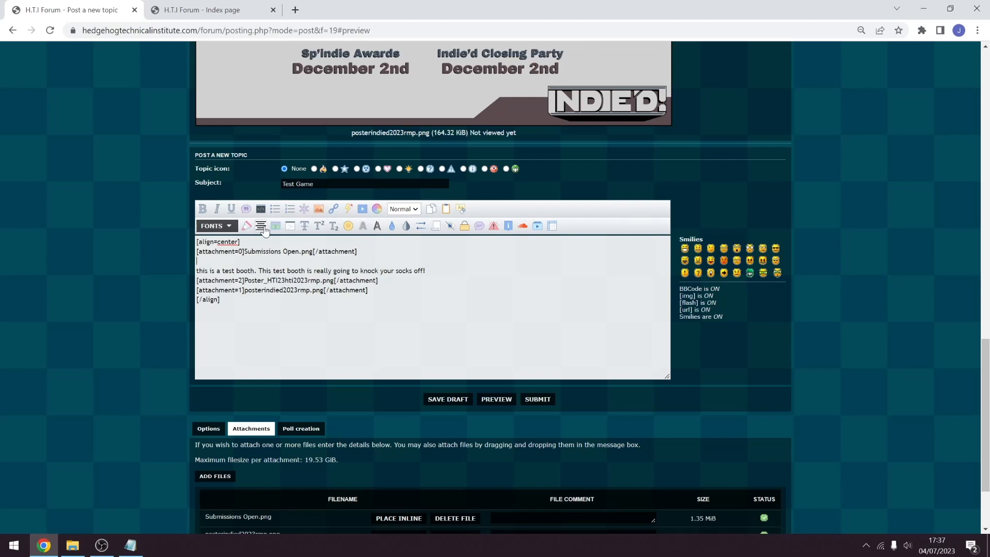
{"action": "left_click", "coordinate": [450, 227]}
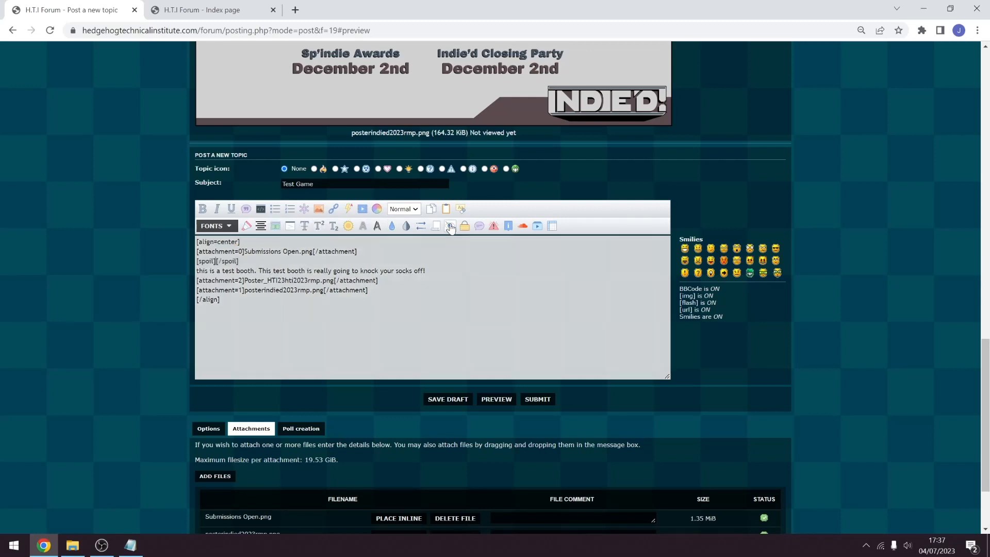
- Move the closing spoil tag to its own line below the posterindied2023rmp.png tag, enclosing the booth text and both roadmap images
{"action": "left_click_drag", "start_coordinate": [218, 261], "coordinate": [239, 261]}
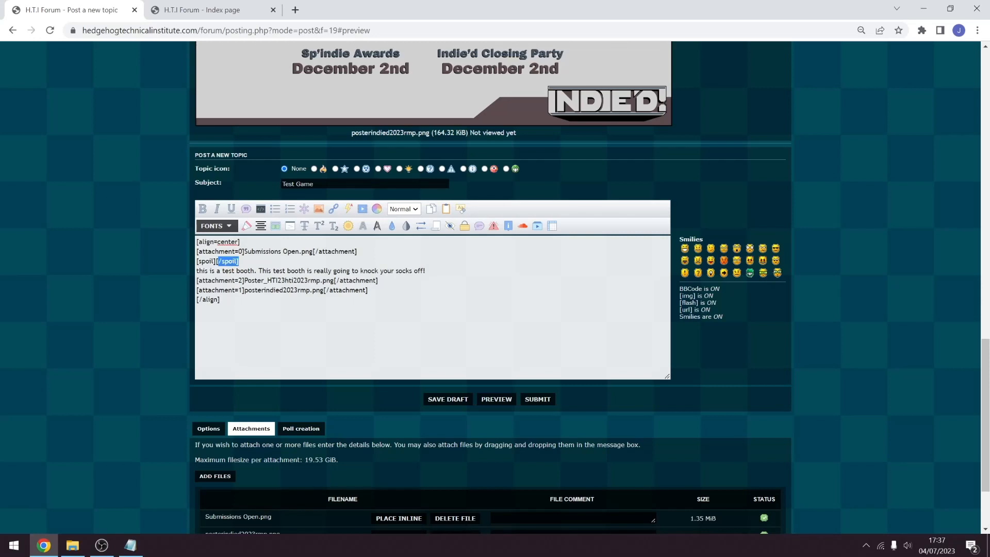
{"action": "key", "text": "ctrl+x"}
{"action": "key", "text": "Return"}
{"action": "key", "text": "ctrl+v"}
{"action": "type", "text": "["}
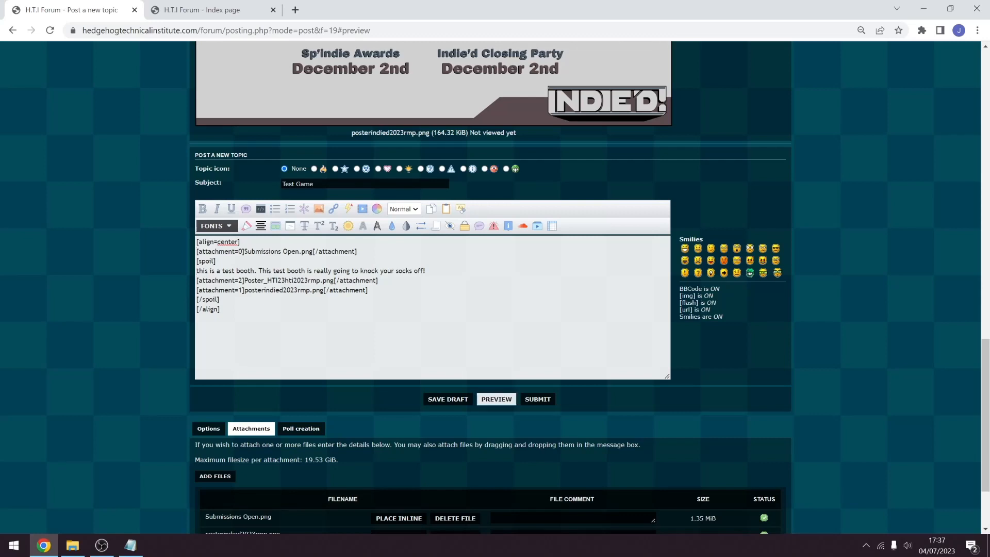
- Try indenting the Submissions Open.png tag, the opening spoil tag and the booth text to show their nesting
{"action": "left_click", "coordinate": [197, 252]}
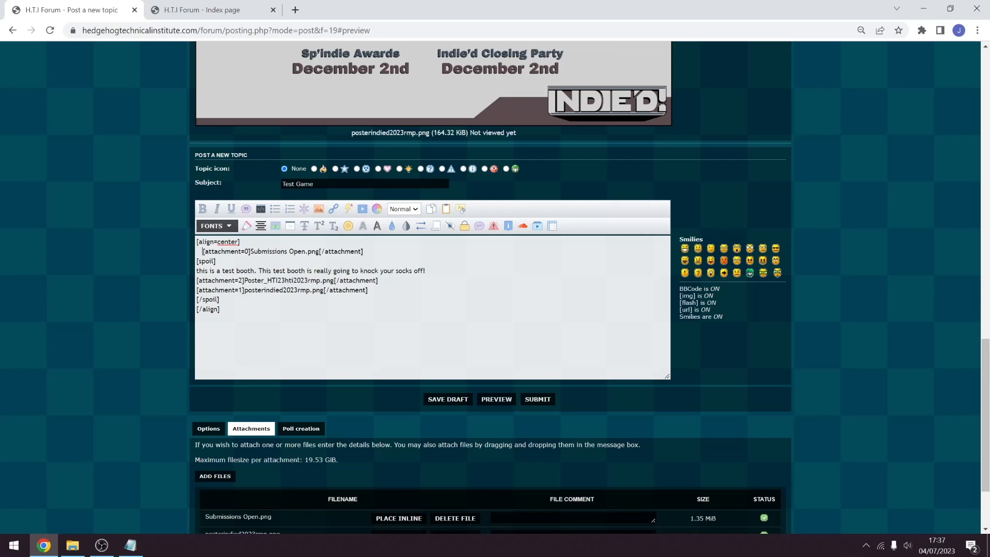
{"action": "left_click", "coordinate": [197, 261]}
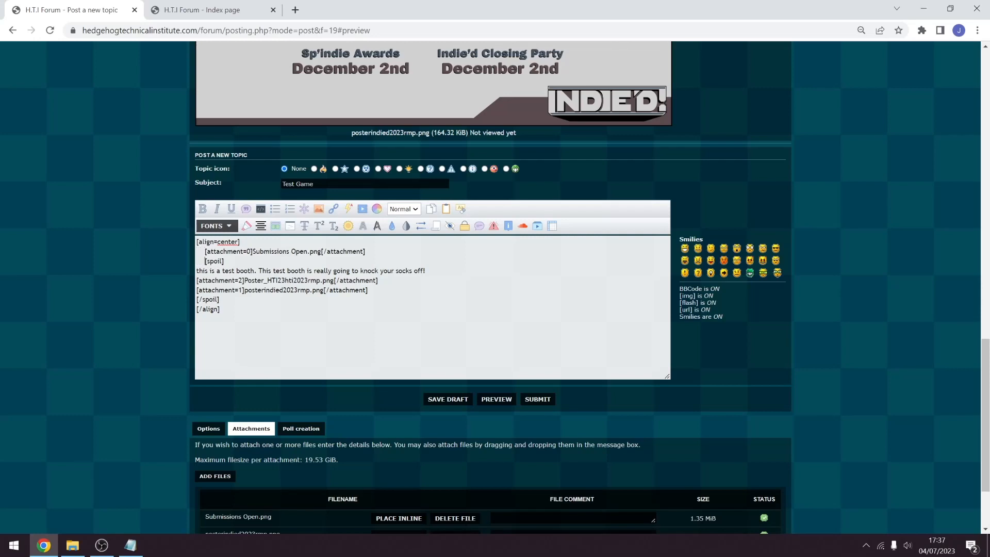
{"action": "key", "text": "Down"}
{"action": "key", "text": "Home"}
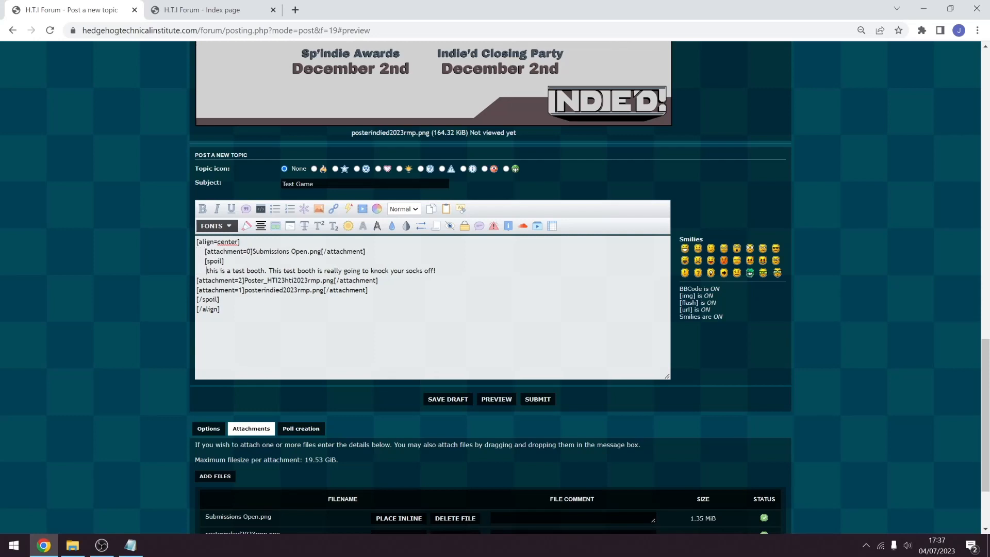
{"action": "key", "text": "Down"}
{"action": "key", "text": "Home"}
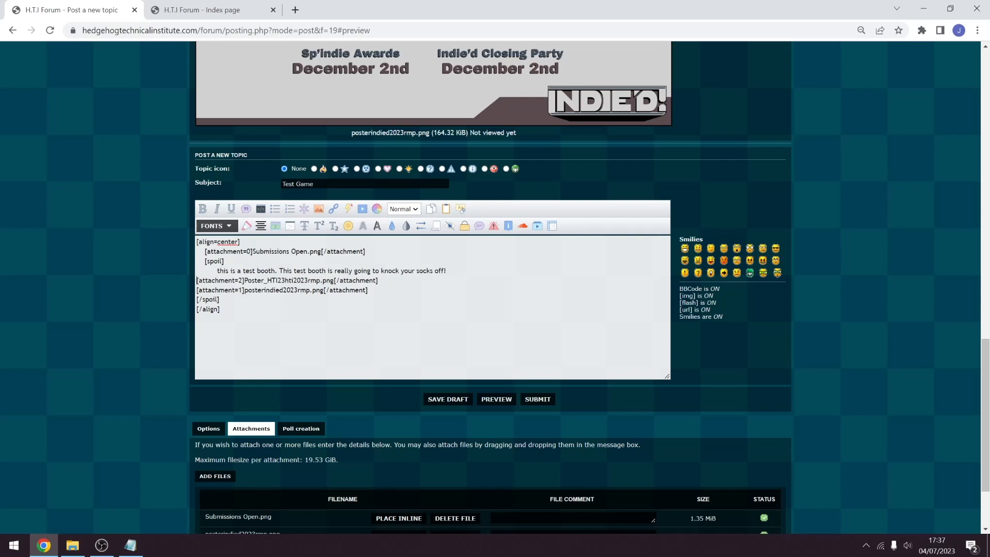
- Undo the indentation of the nested message lines
{"action": "key", "text": "ctrl+z"}
{"action": "key", "text": "ctrl+z"}
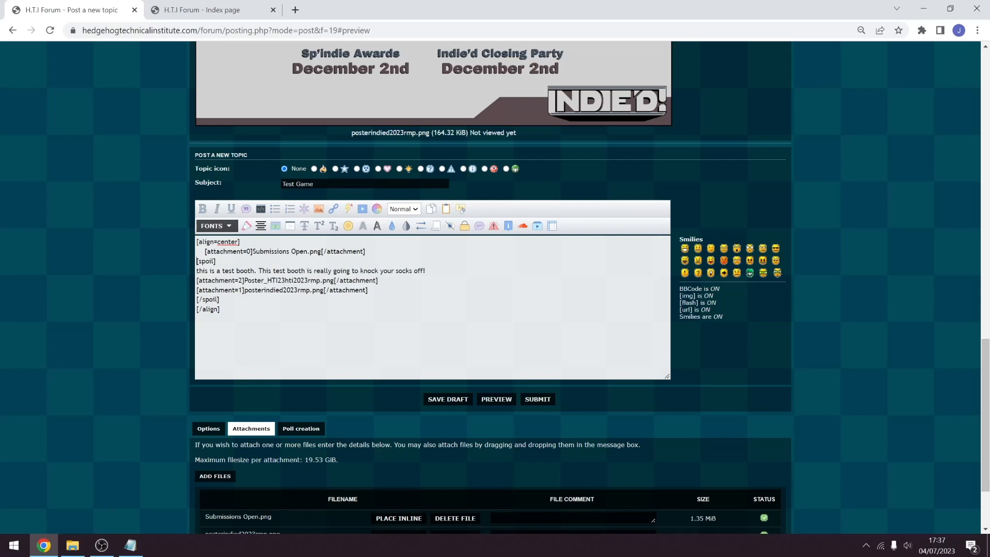
{"action": "key", "text": "ctrl+z"}
{"action": "key", "text": "ctrl+z"}
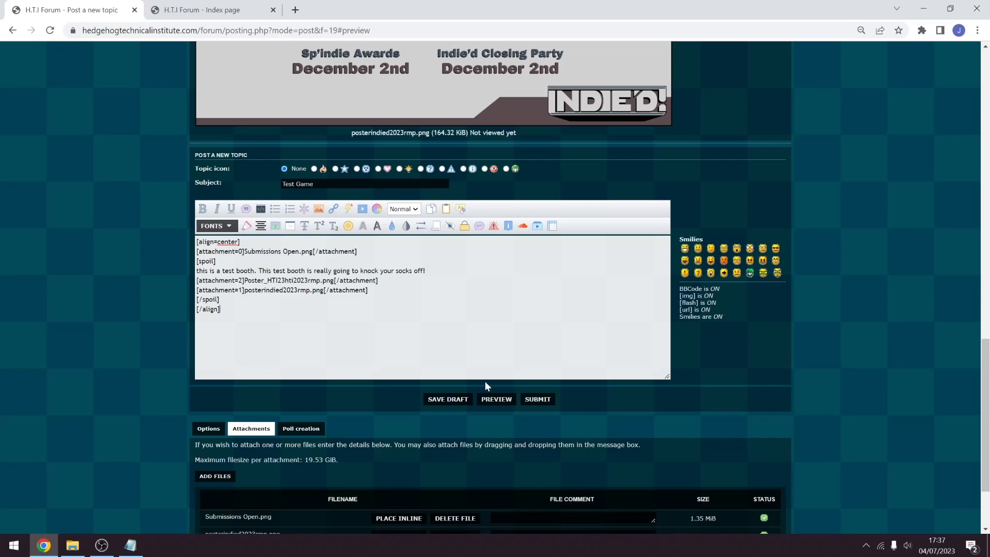
- Preview the post, expand the spoiler to check its contents, and collapse it again
{"action": "left_click", "coordinate": [496, 399]}
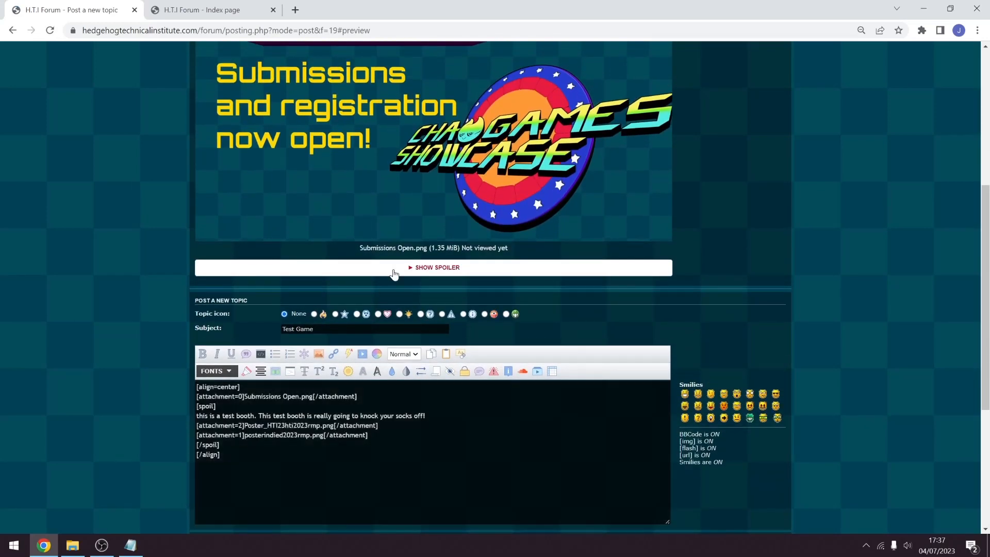
{"action": "left_click", "coordinate": [394, 268]}
{"action": "scroll", "coordinate": [392, 273], "scroll_direction": "down", "scroll_amount": 3}
{"action": "scroll", "coordinate": [366, 304], "scroll_direction": "down", "scroll_amount": 6}
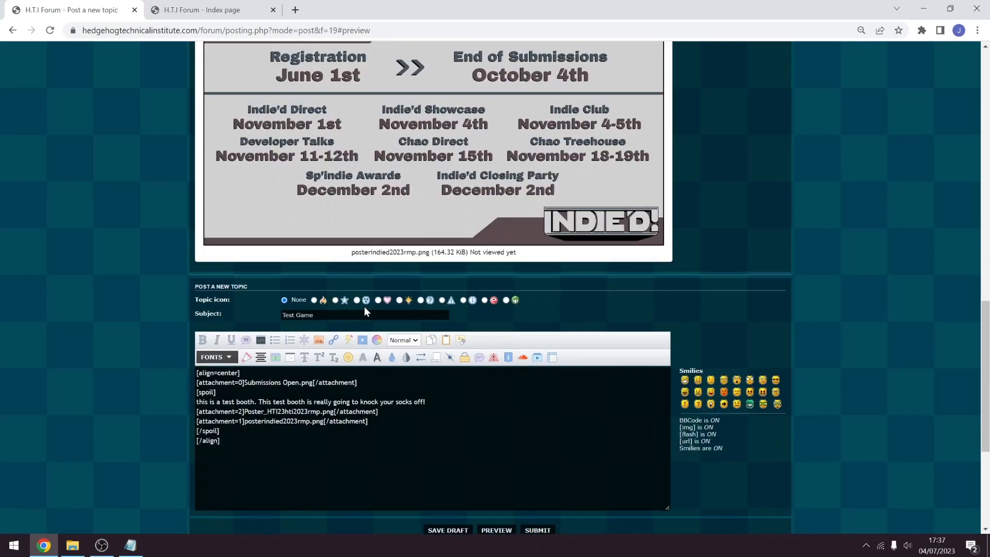
{"action": "scroll", "coordinate": [392, 288], "scroll_direction": "up", "scroll_amount": 10}
{"action": "left_click", "coordinate": [411, 270]}
{"action": "scroll", "coordinate": [412, 309], "scroll_direction": "up", "scroll_amount": 4}
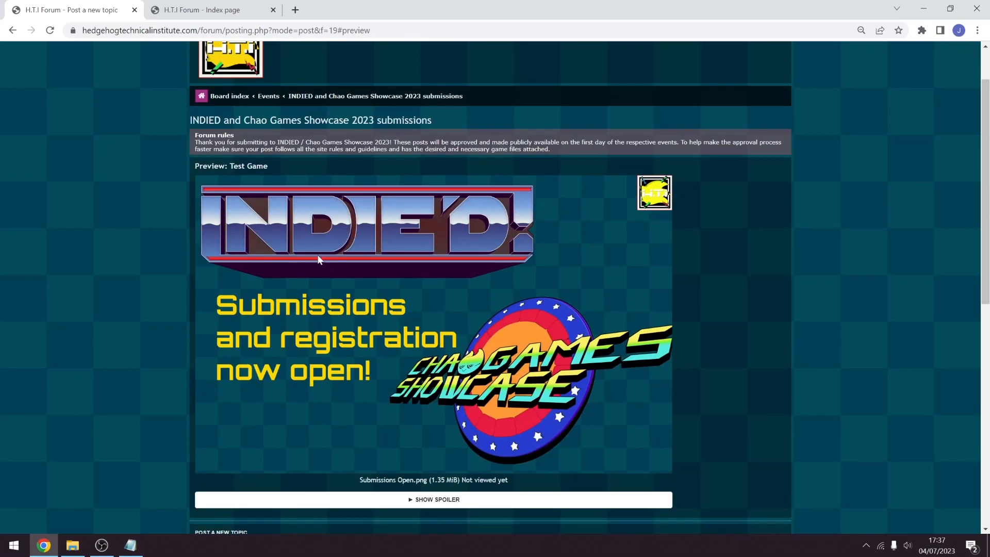
- Add blank lines below the Submissions Open.png tag and embed the Chao Direct - 2021 YouTube video link above the spoiler
{"action": "scroll", "coordinate": [413, 340], "scroll_direction": "down", "scroll_amount": 6}
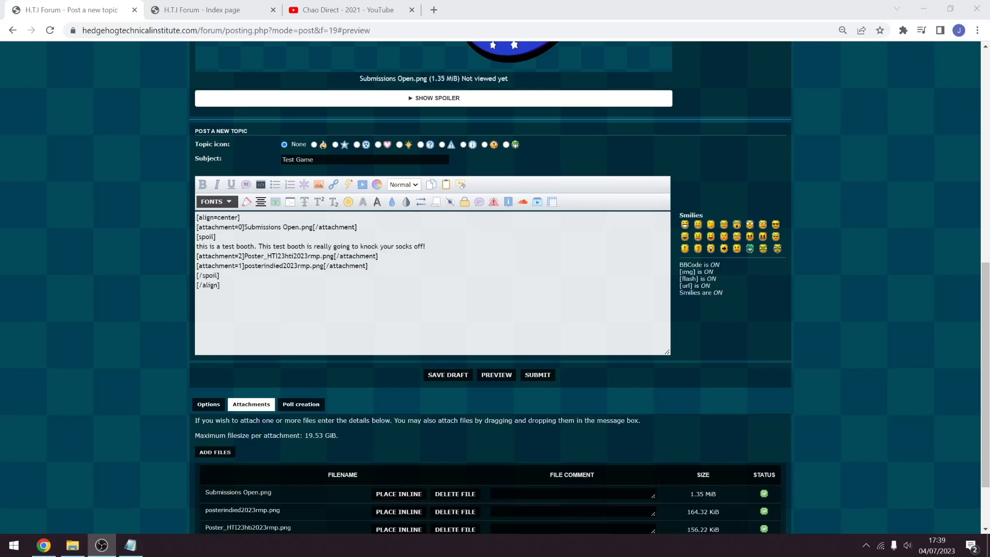
{"action": "left_click", "coordinate": [368, 266]}
{"action": "key", "text": "Return"}
{"action": "key", "text": "Return"}
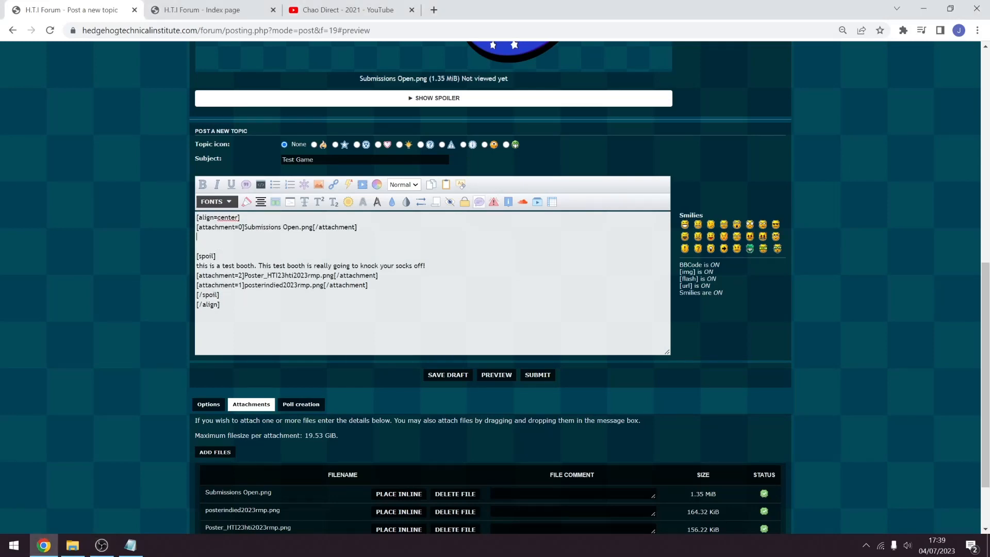
{"action": "scroll", "coordinate": [496, 375], "scroll_direction": "up", "scroll_amount": 1}
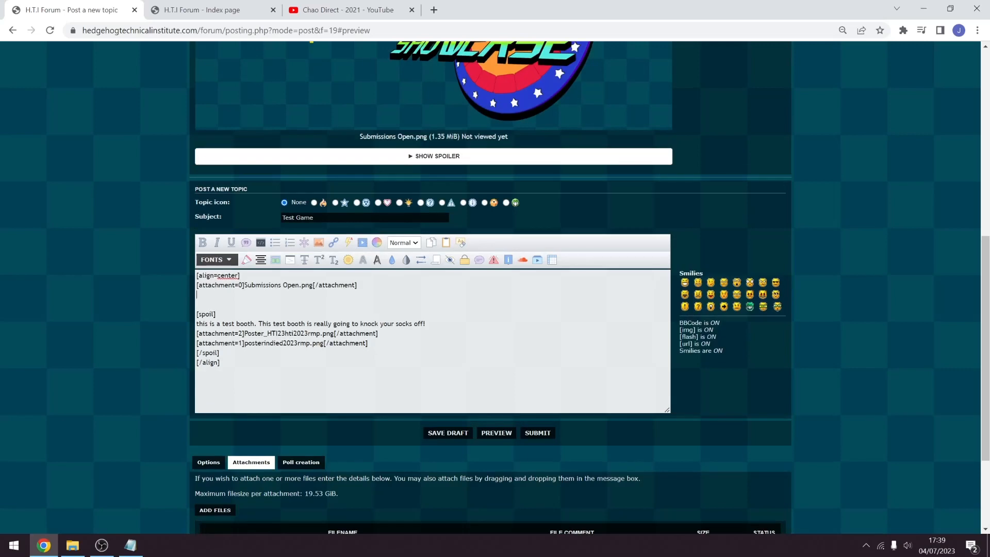
{"action": "left_click", "coordinate": [540, 264]}
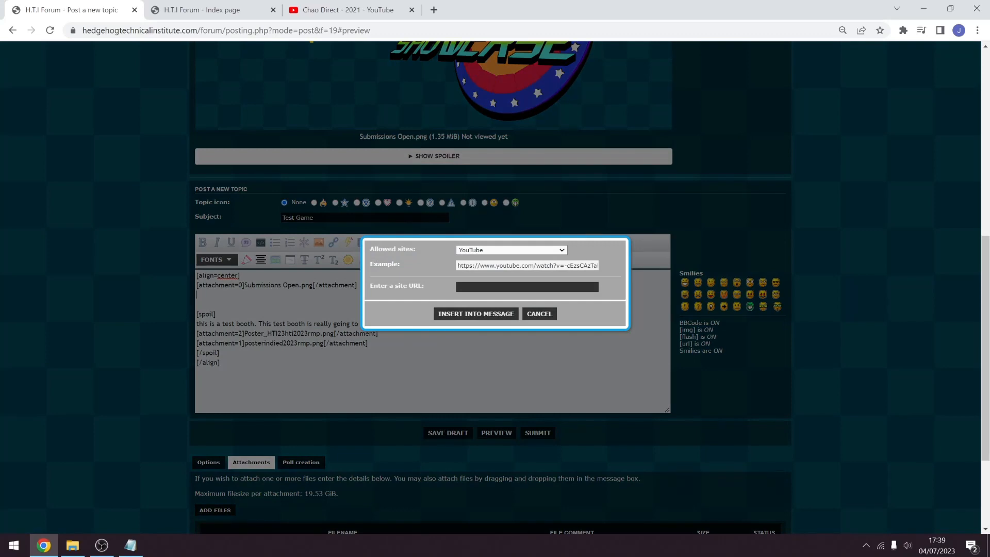
{"action": "left_click", "coordinate": [515, 287]}
{"action": "key", "text": "ctrl+v"}
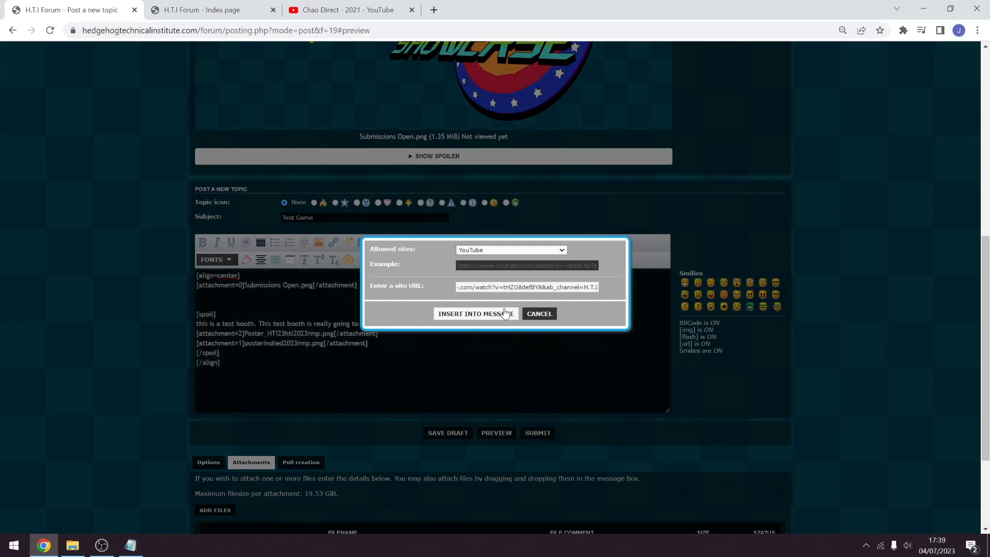
{"action": "left_click", "coordinate": [475, 314]}
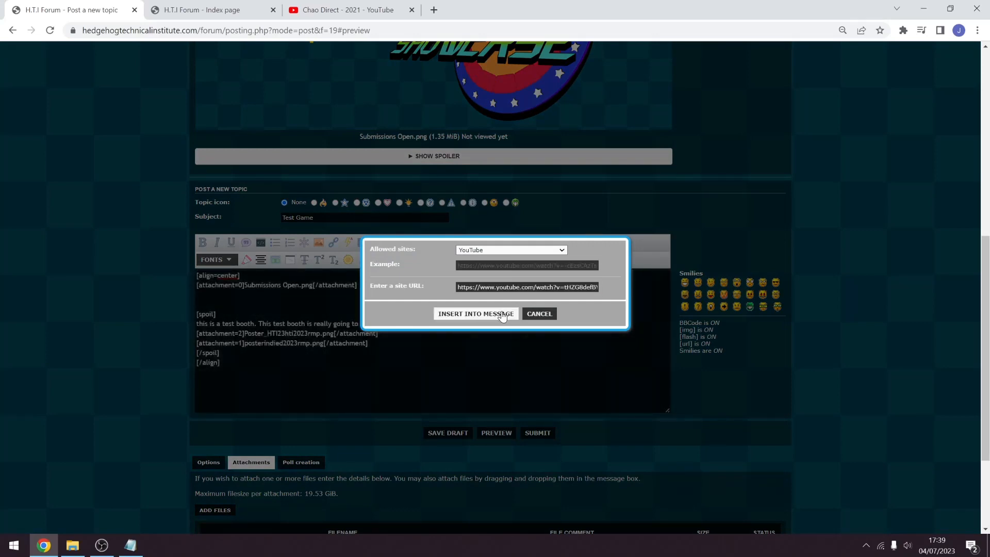
- Preview the post and briefly play the embedded Chao Direct - 2021 video to test it
{"action": "left_click", "coordinate": [479, 434]}
{"action": "scroll", "coordinate": [429, 289], "scroll_direction": "down", "scroll_amount": 3}
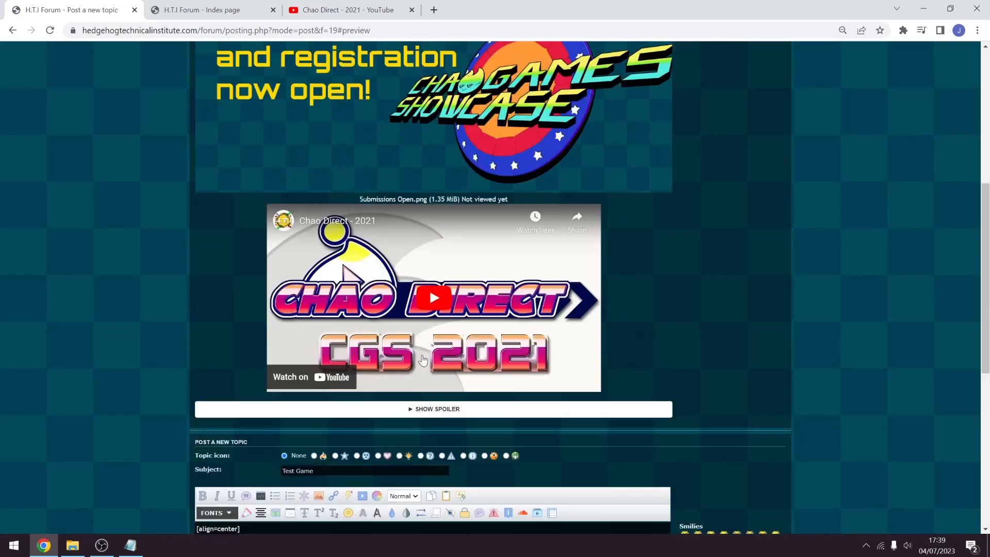
{"action": "left_click", "coordinate": [427, 289]}
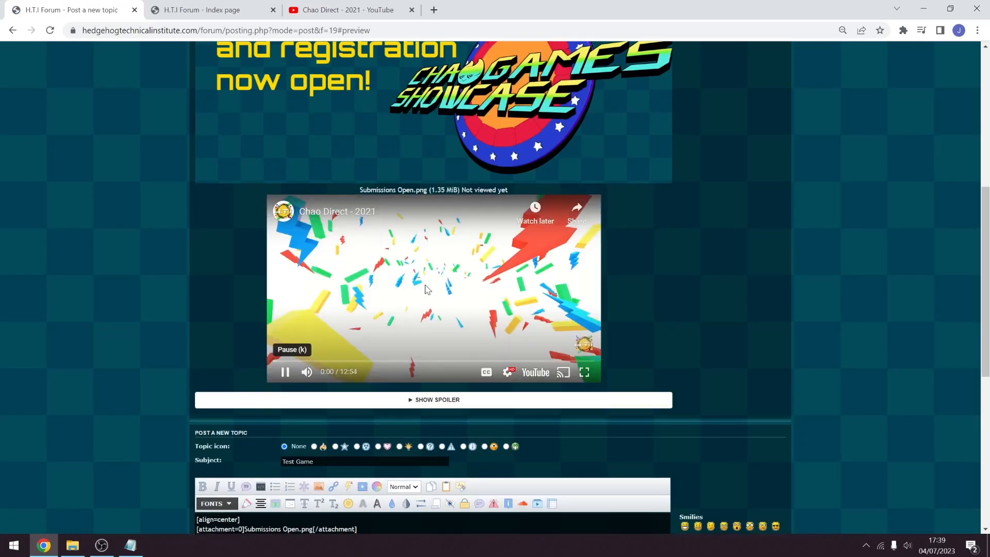
{"action": "left_click", "coordinate": [391, 300]}
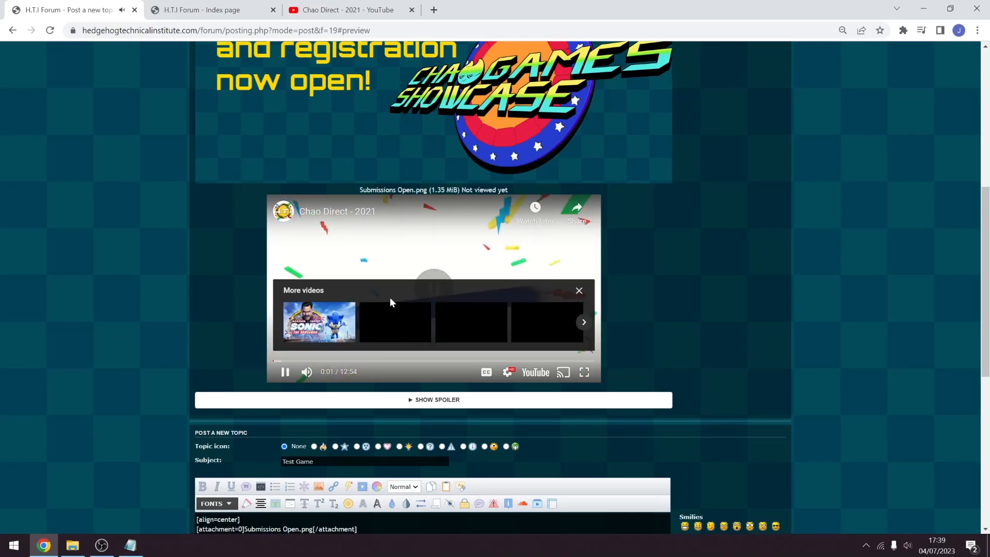
- Review the previewed post against its message code and the list of attached files
{"action": "scroll", "coordinate": [247, 267], "scroll_direction": "up", "scroll_amount": 3}
{"action": "scroll", "coordinate": [247, 267], "scroll_direction": "down", "scroll_amount": 5}
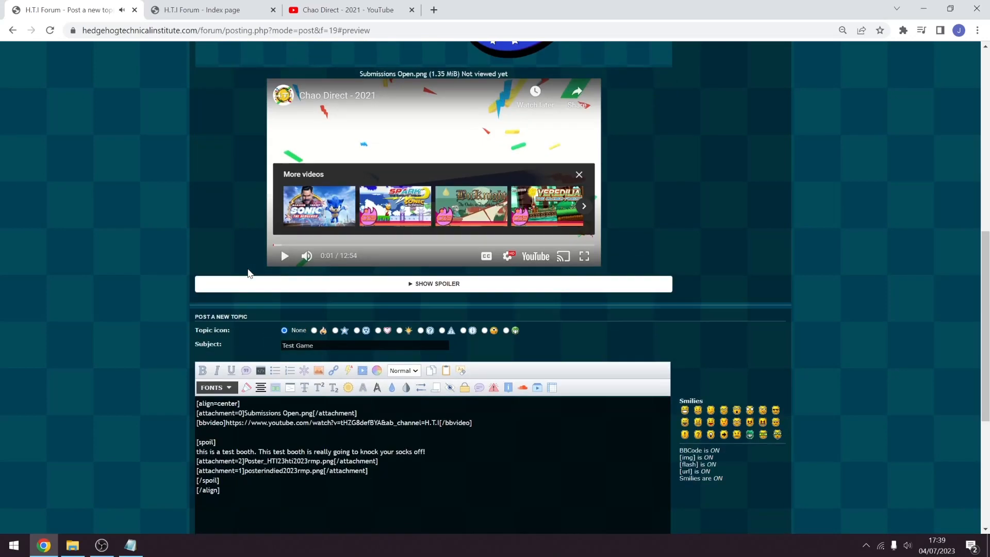
{"action": "scroll", "coordinate": [249, 282], "scroll_direction": "down", "scroll_amount": 4}
{"action": "scroll", "coordinate": [265, 312], "scroll_direction": "up", "scroll_amount": 2}
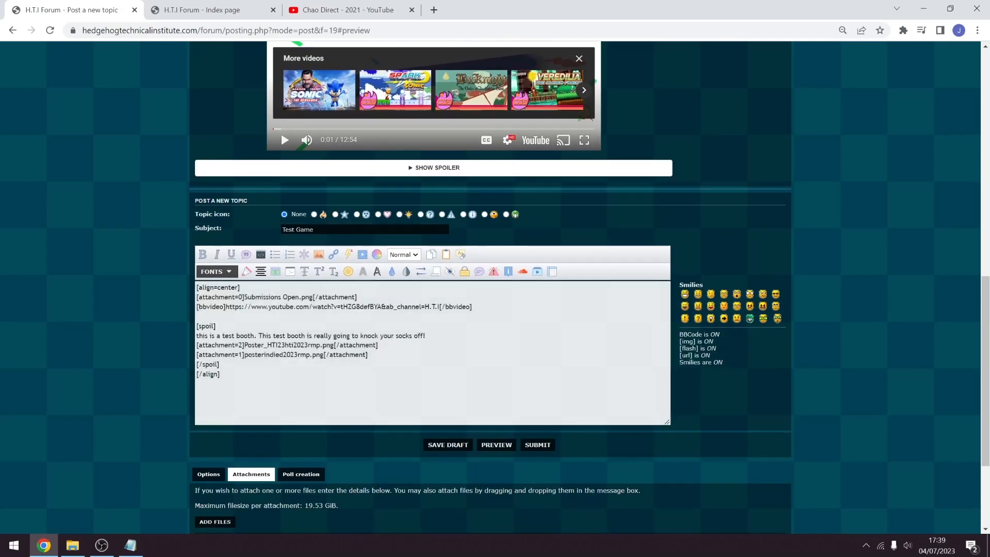
{"action": "scroll", "coordinate": [309, 315], "scroll_direction": "up", "scroll_amount": 3}
{"action": "scroll", "coordinate": [212, 246], "scroll_direction": "up", "scroll_amount": 8}
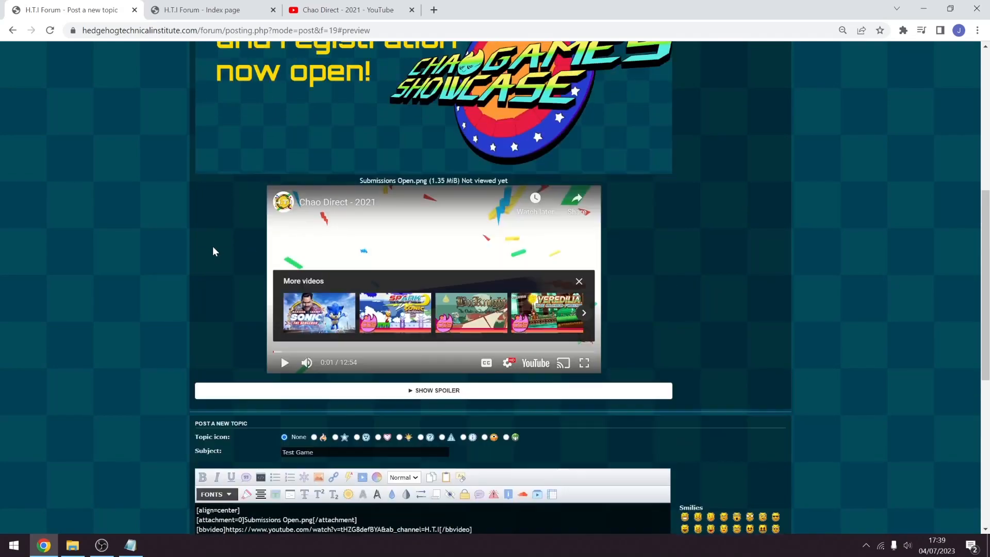
{"action": "scroll", "coordinate": [214, 253], "scroll_direction": "down", "scroll_amount": 12}
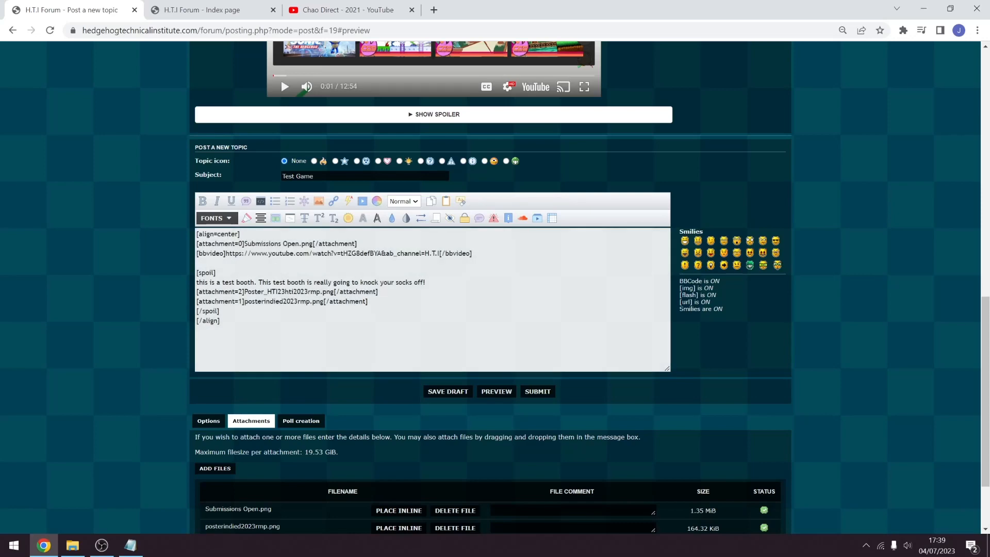
{"action": "scroll", "coordinate": [249, 402], "scroll_direction": "down", "scroll_amount": 2}
{"action": "scroll", "coordinate": [256, 326], "scroll_direction": "up", "scroll_amount": 1}
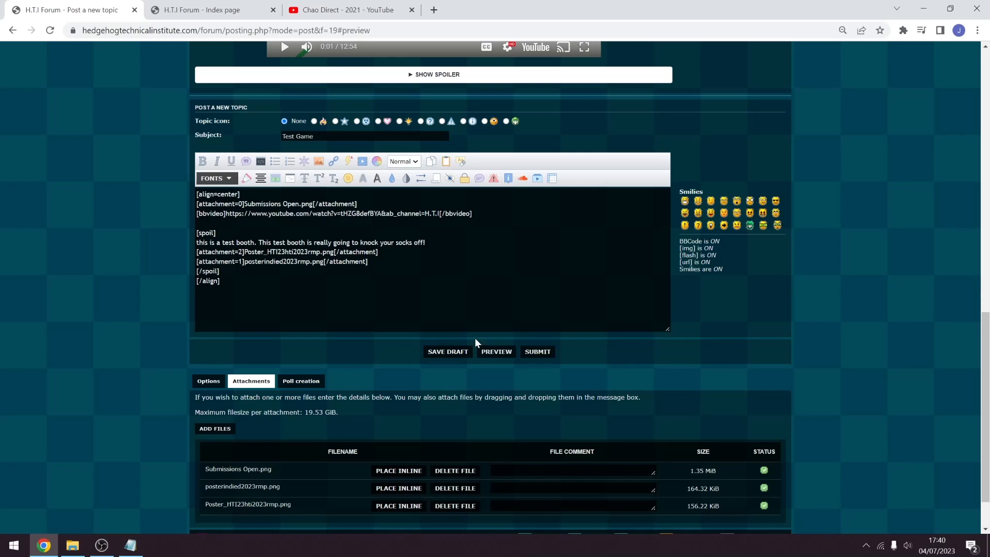
- Submit the Test Game topic and highlight the notice about moderator approval
{"action": "scroll", "coordinate": [445, 324], "scroll_direction": "up", "scroll_amount": 7}
{"action": "scroll", "coordinate": [445, 325], "scroll_direction": "down", "scroll_amount": 8}
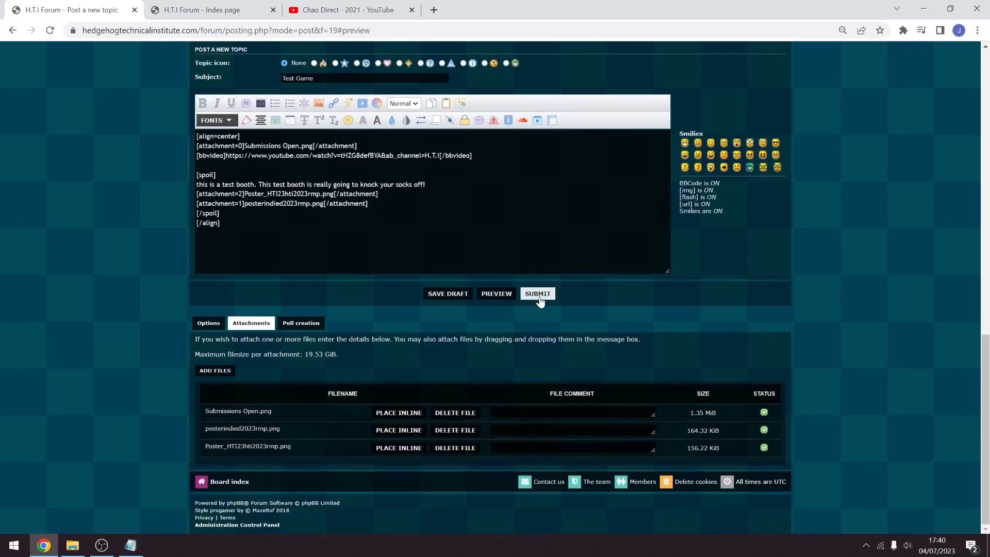
{"action": "left_click", "coordinate": [539, 298]}
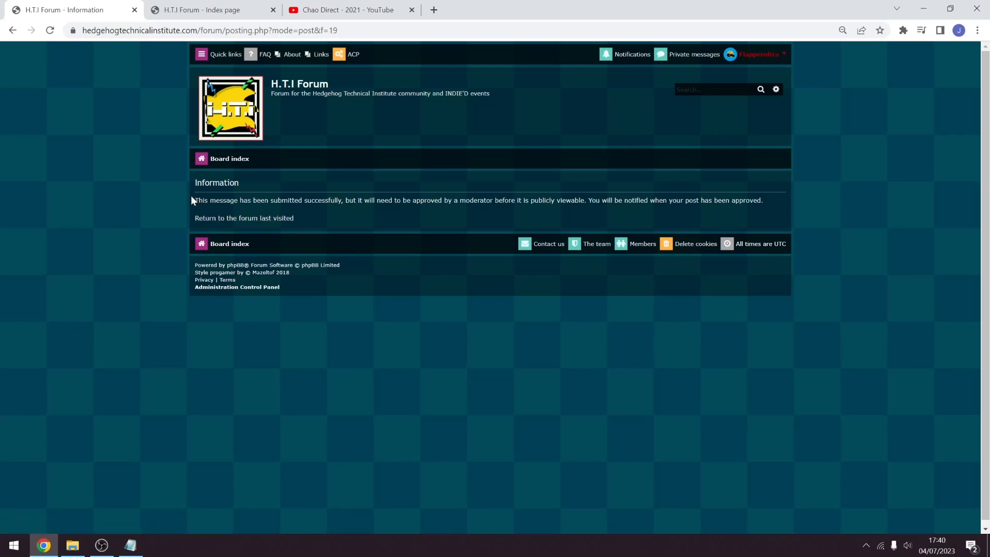
{"action": "left_click_drag", "start_coordinate": [191, 197], "coordinate": [729, 200]}
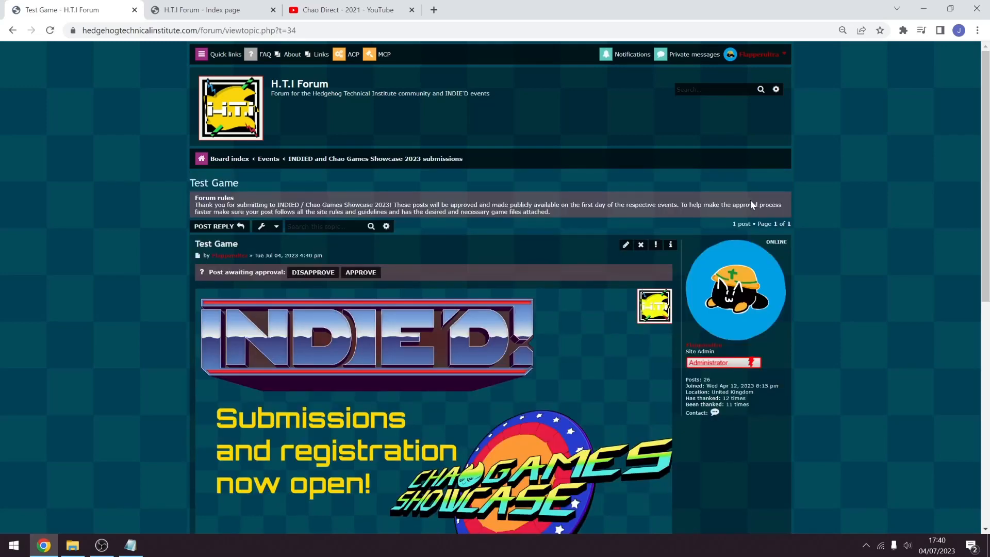
- Look over the submitted topic, and reopen Test Game through Events and the INDIED and Chao Games Showcase 2023 submissions forum
{"action": "scroll", "coordinate": [392, 169], "scroll_direction": "down", "scroll_amount": 1}
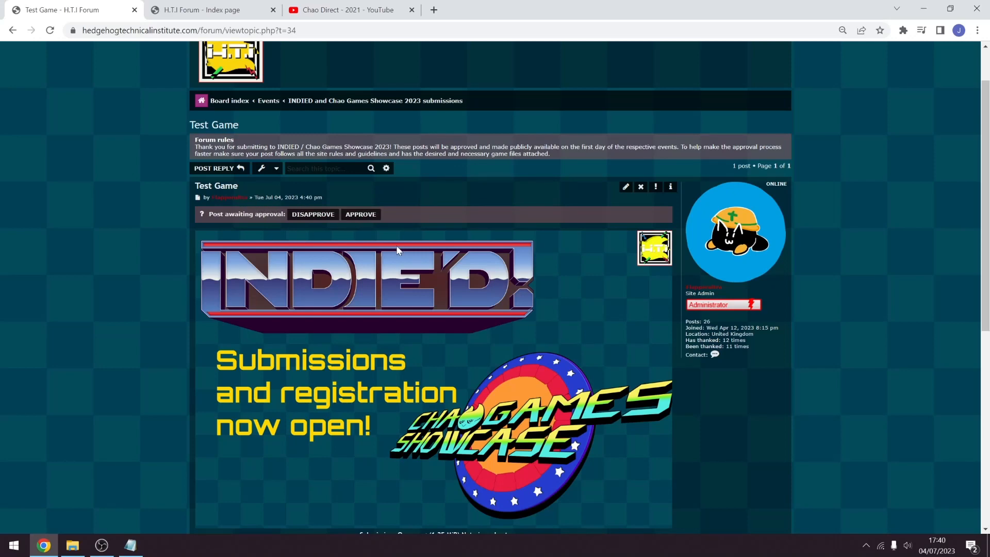
{"action": "scroll", "coordinate": [580, 218], "scroll_direction": "down", "scroll_amount": 8}
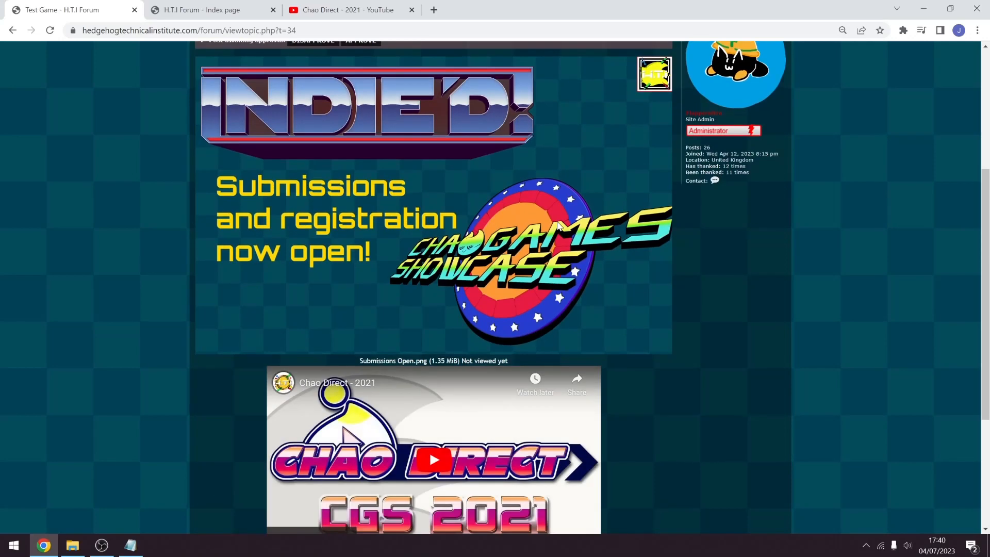
{"action": "scroll", "coordinate": [528, 233], "scroll_direction": "up", "scroll_amount": 5}
{"action": "scroll", "coordinate": [528, 233], "scroll_direction": "up", "scroll_amount": 3}
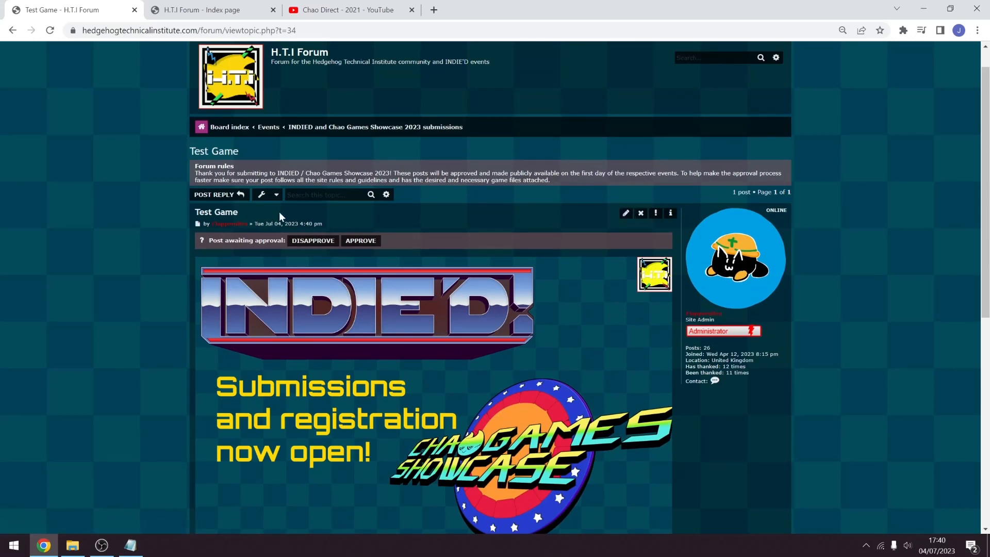
{"action": "left_click", "coordinate": [269, 128]}
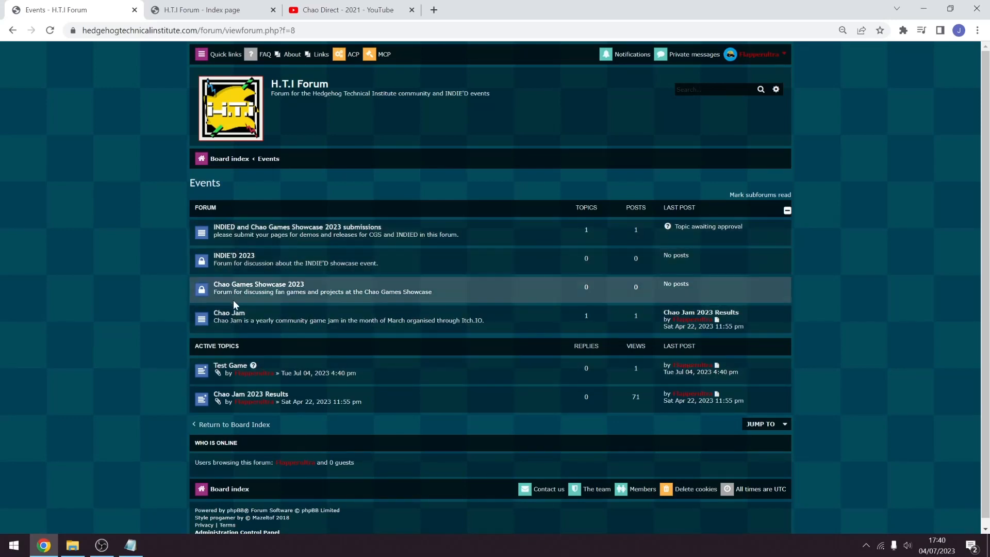
{"action": "left_click", "coordinate": [226, 229]}
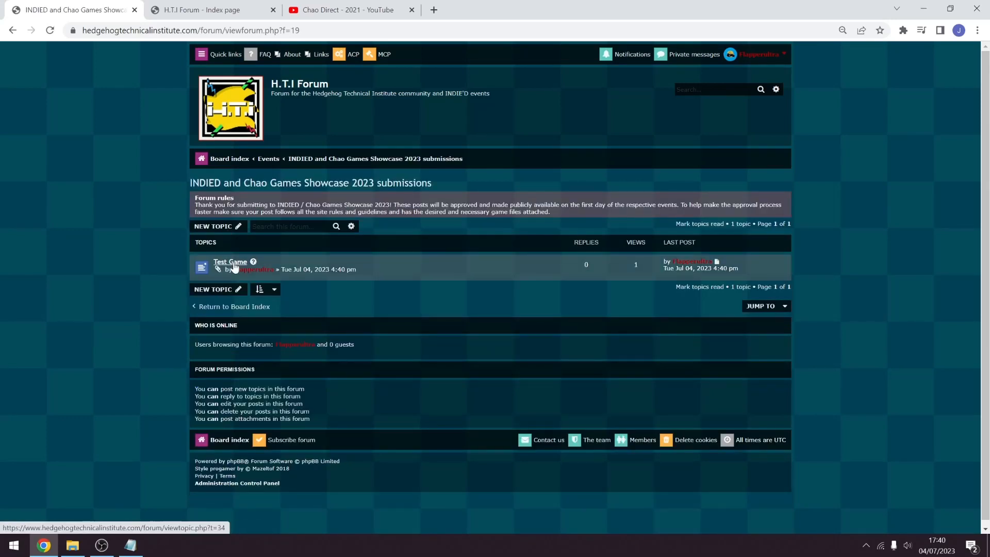
{"action": "mouse_move", "coordinate": [253, 265]}
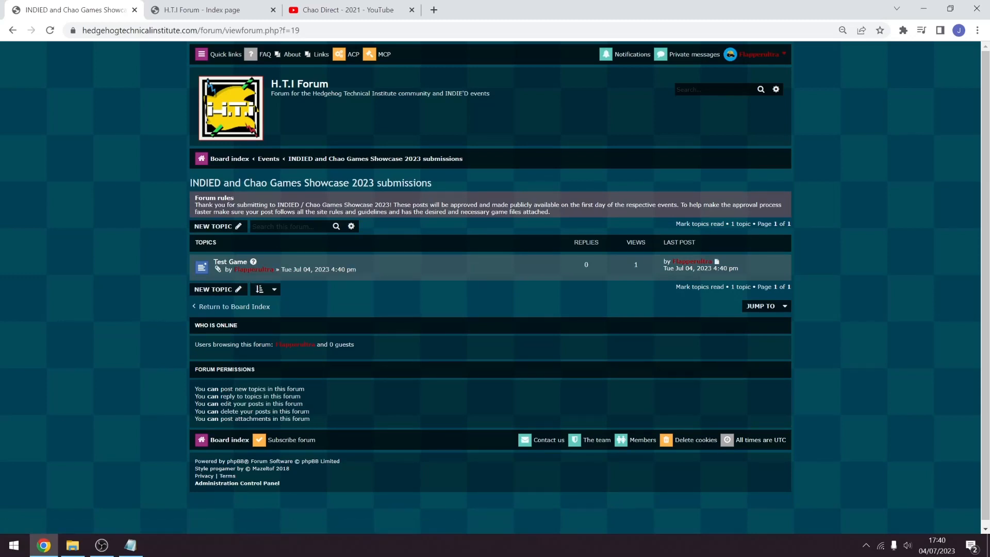
{"action": "left_click", "coordinate": [247, 269]}
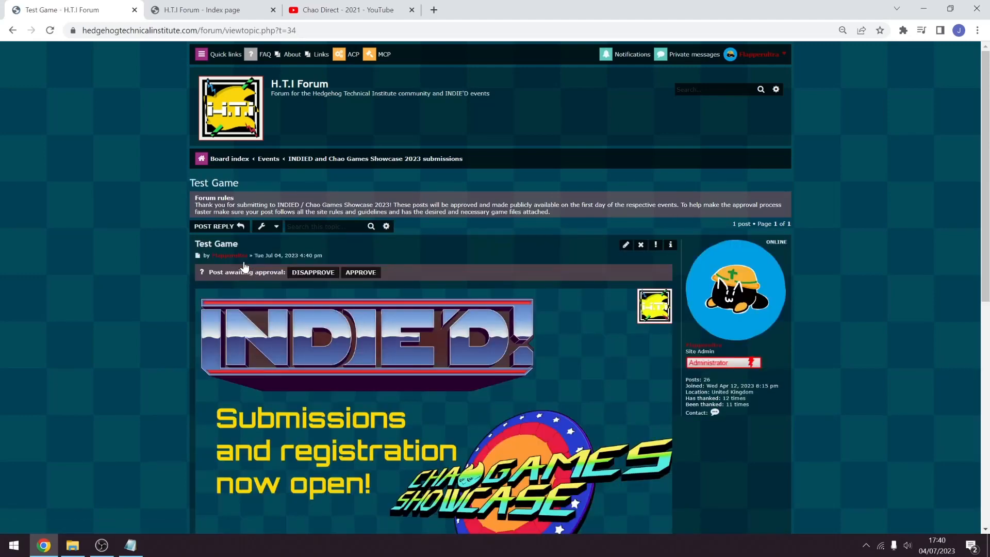
- Open the Test Game post for editing and look over its message and options
{"action": "scroll", "coordinate": [339, 318], "scroll_direction": "down", "scroll_amount": 4}
{"action": "scroll", "coordinate": [340, 318], "scroll_direction": "down", "scroll_amount": 4}
{"action": "scroll", "coordinate": [330, 294], "scroll_direction": "up", "scroll_amount": 8}
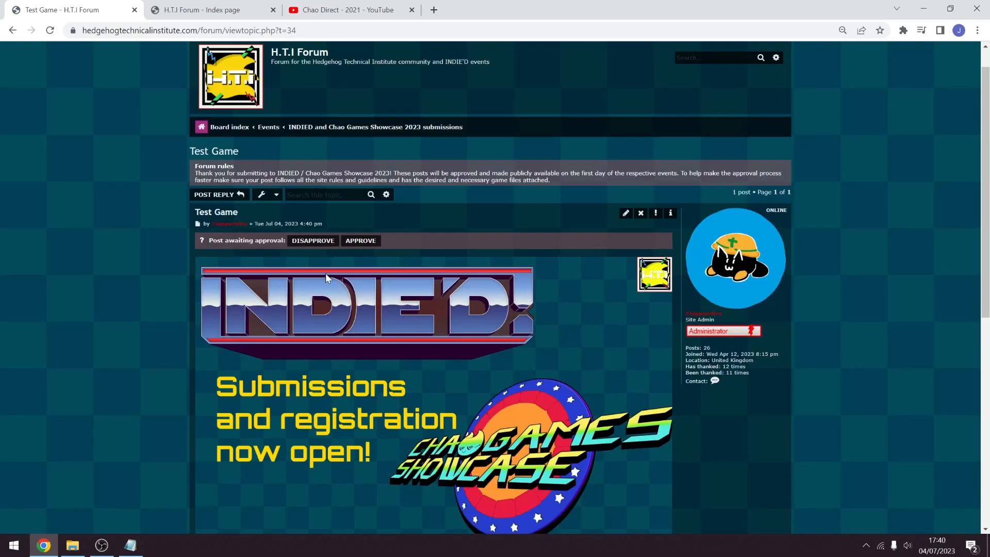
{"action": "left_click", "coordinate": [624, 217]}
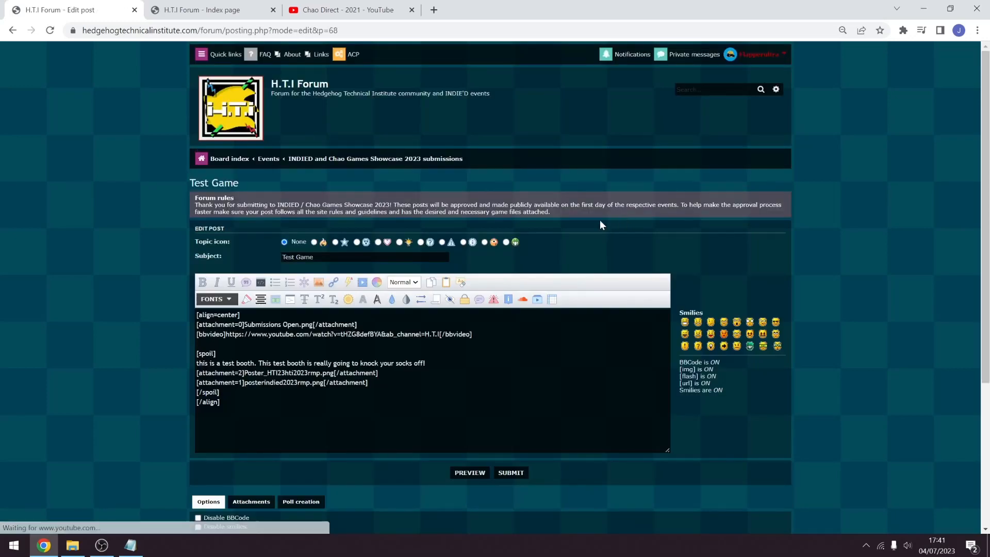
{"action": "scroll", "coordinate": [270, 333], "scroll_direction": "down", "scroll_amount": 3}
{"action": "scroll", "coordinate": [270, 333], "scroll_direction": "up", "scroll_amount": 3}
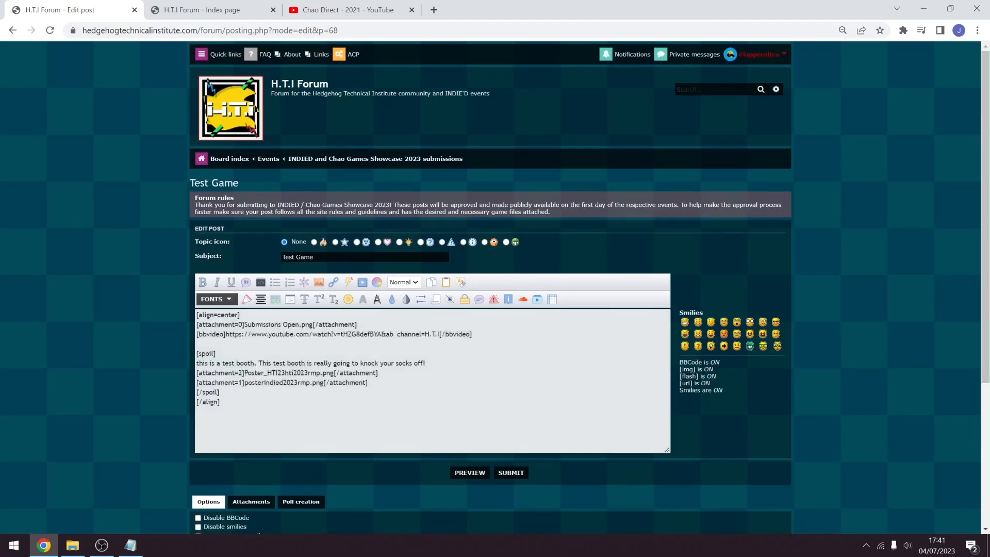
{"action": "scroll", "coordinate": [270, 333], "scroll_direction": "down", "scroll_amount": 1}
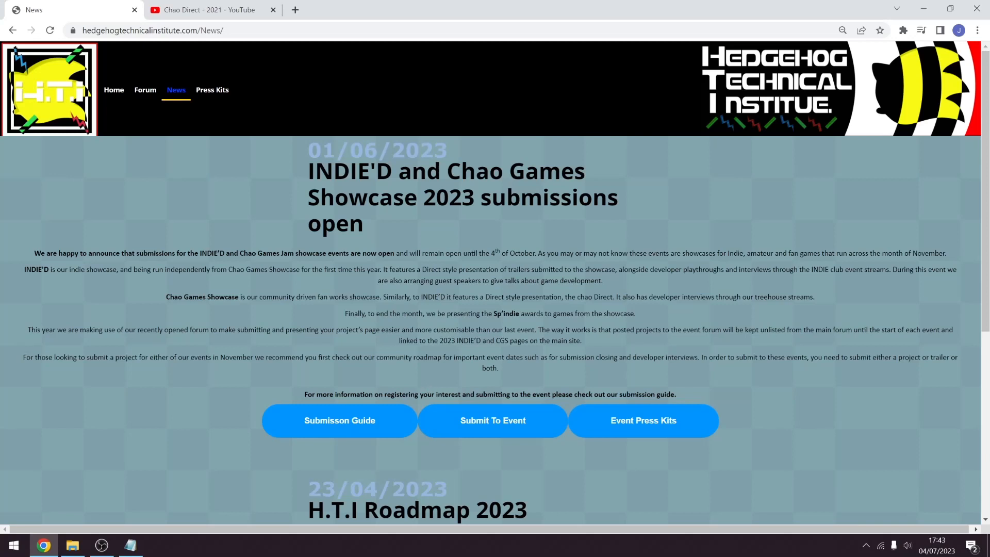
- Highlight the line about registering interest in the 2023 submissions news article and open the submission guide
{"action": "left_click_drag", "start_coordinate": [418, 394], "coordinate": [566, 394]}
{"action": "left_click", "coordinate": [565, 394]}
{"action": "scroll", "coordinate": [380, 396], "scroll_direction": "down", "scroll_amount": 3}
{"action": "scroll", "coordinate": [373, 389], "scroll_direction": "up", "scroll_amount": 3}
{"action": "left_click", "coordinate": [361, 420]}
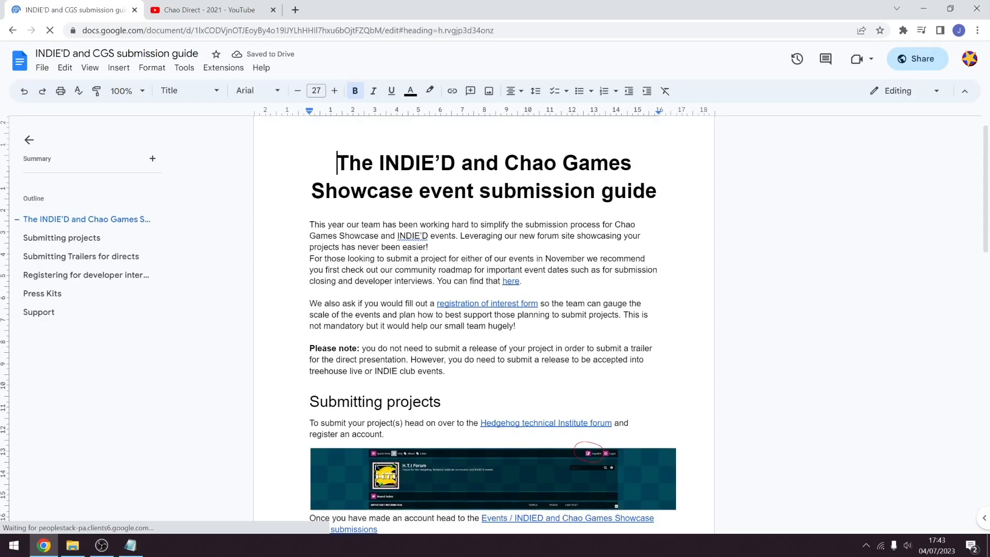
- Go to the guide's Submitting Trailers for directs section, highlight the trailer update instructions, and open the linked trailer submission form
{"action": "scroll", "coordinate": [483, 319], "scroll_direction": "down", "scroll_amount": 10}
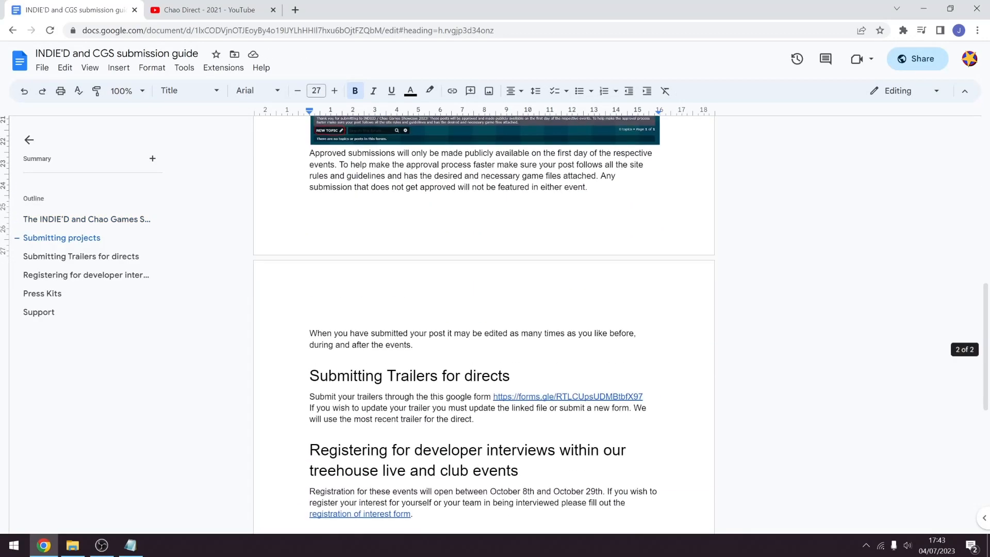
{"action": "left_click", "coordinate": [72, 262]}
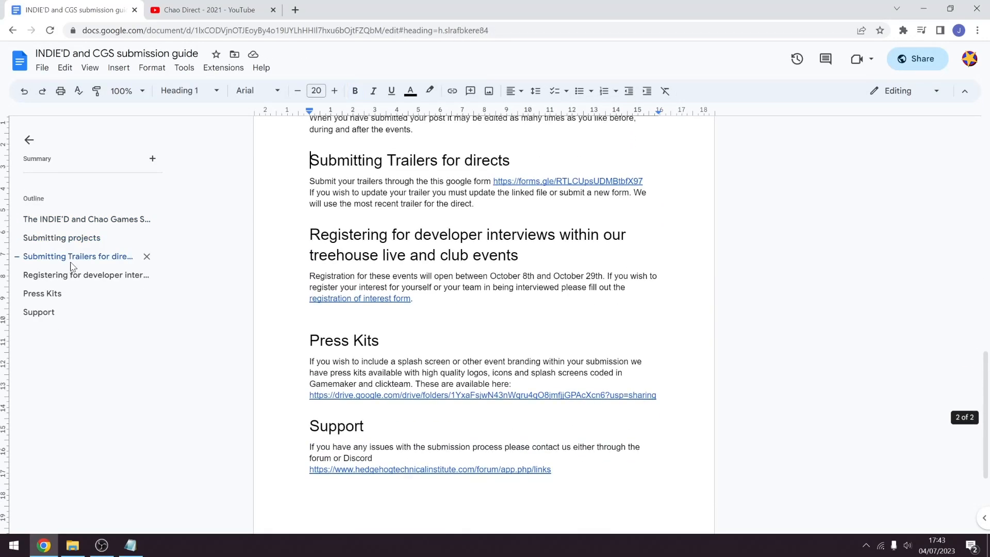
{"action": "scroll", "coordinate": [484, 319], "scroll_direction": "up", "scroll_amount": 2}
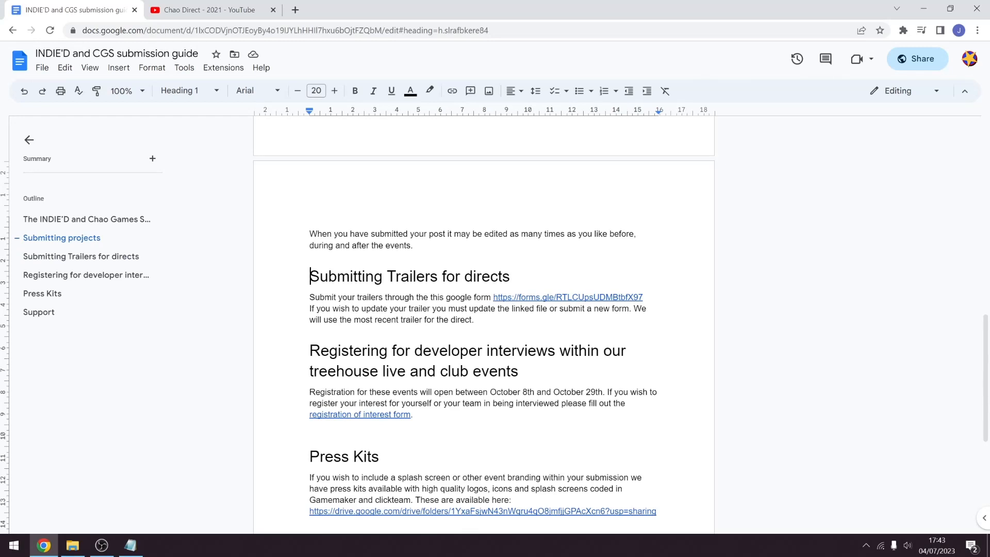
{"action": "left_click_drag", "start_coordinate": [358, 309], "coordinate": [483, 308]}
{"action": "left_click", "coordinate": [539, 307]}
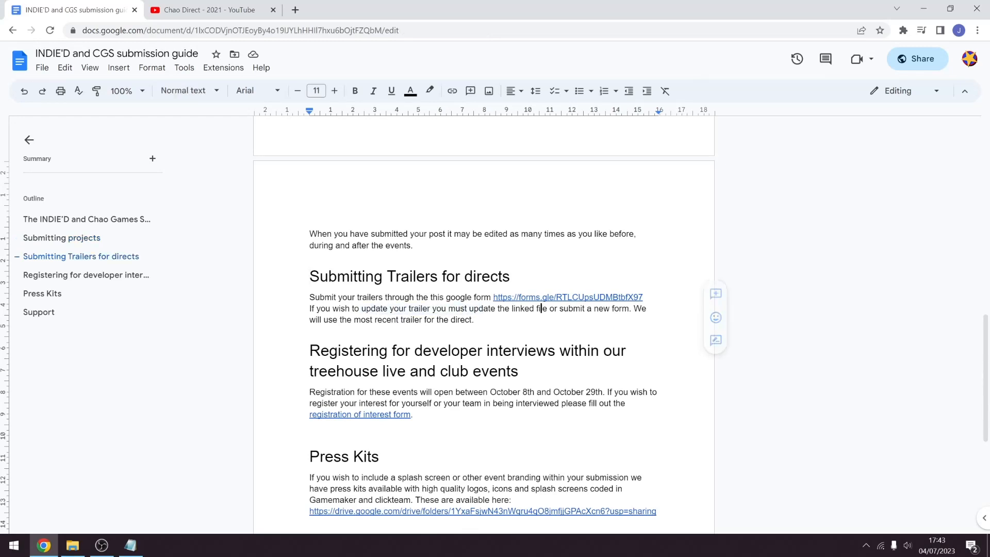
{"action": "left_click", "coordinate": [537, 297]}
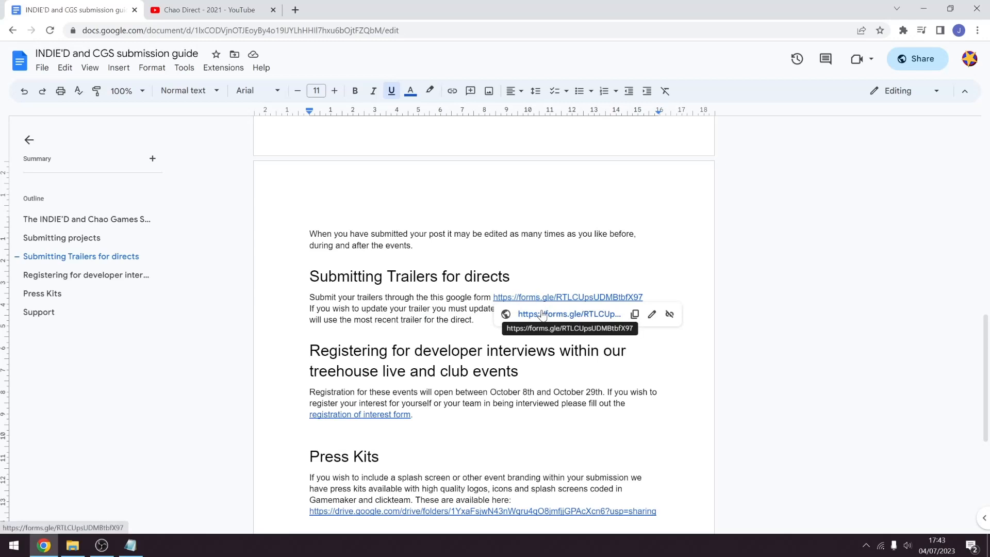
{"action": "left_click", "coordinate": [541, 314]}
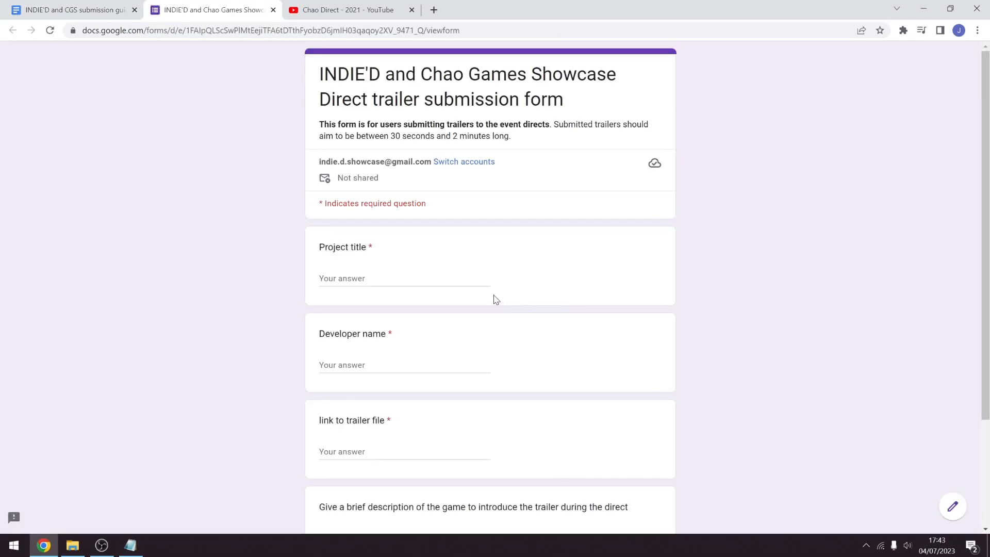
- Look through the trailer form's questions on project title, developer name, link to trailer file and brief game description
{"action": "left_click", "coordinate": [394, 279]}
{"action": "left_click", "coordinate": [435, 360]}
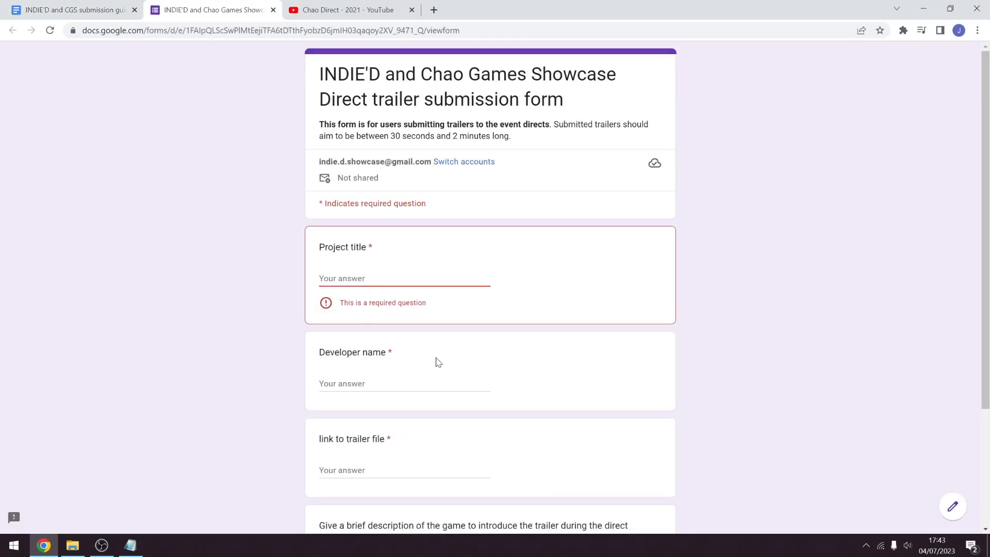
{"action": "scroll", "coordinate": [440, 363], "scroll_direction": "down", "scroll_amount": 1}
{"action": "left_click", "coordinate": [391, 413]}
{"action": "scroll", "coordinate": [387, 407], "scroll_direction": "down", "scroll_amount": 1}
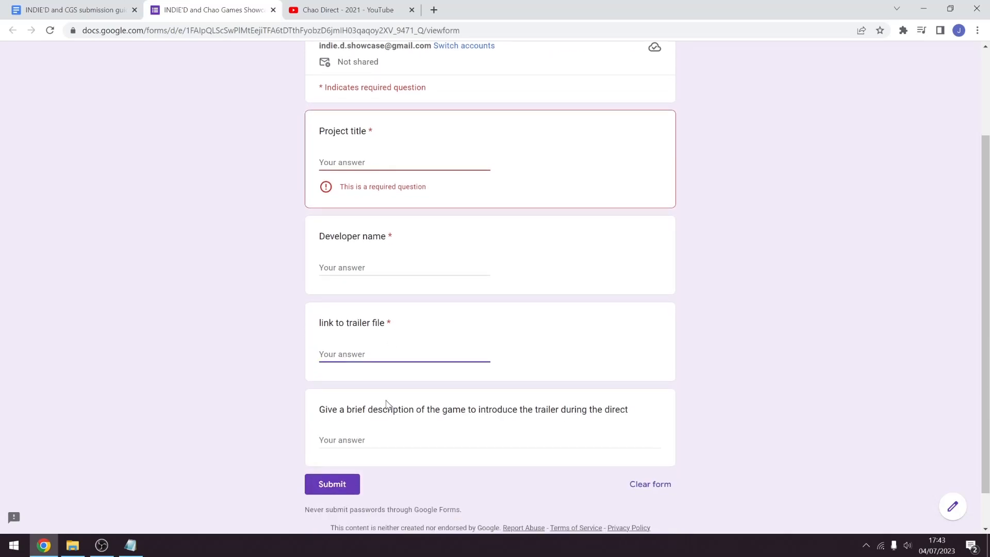
{"action": "left_click", "coordinate": [402, 429]}
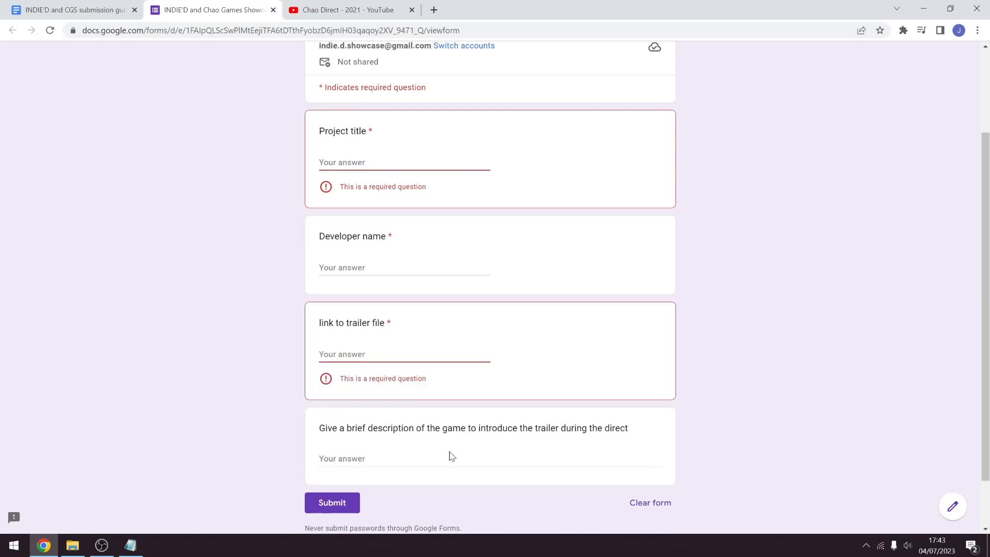
- Highlight the form description's guideline that trailers should aim to be between 30 seconds and 2 minutes long
{"action": "scroll", "coordinate": [449, 456], "scroll_direction": "up", "scroll_amount": 1}
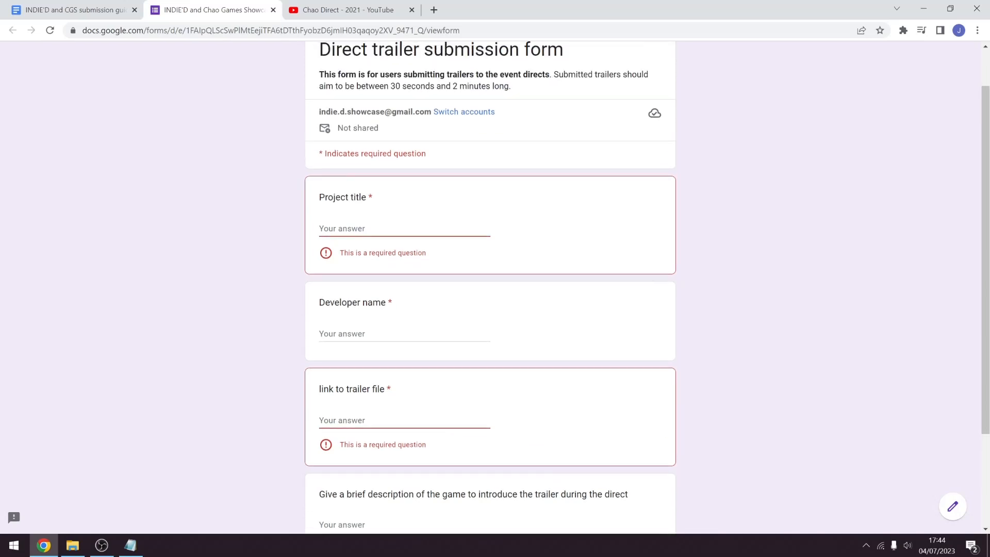
{"action": "scroll", "coordinate": [430, 420], "scroll_direction": "up", "scroll_amount": 1}
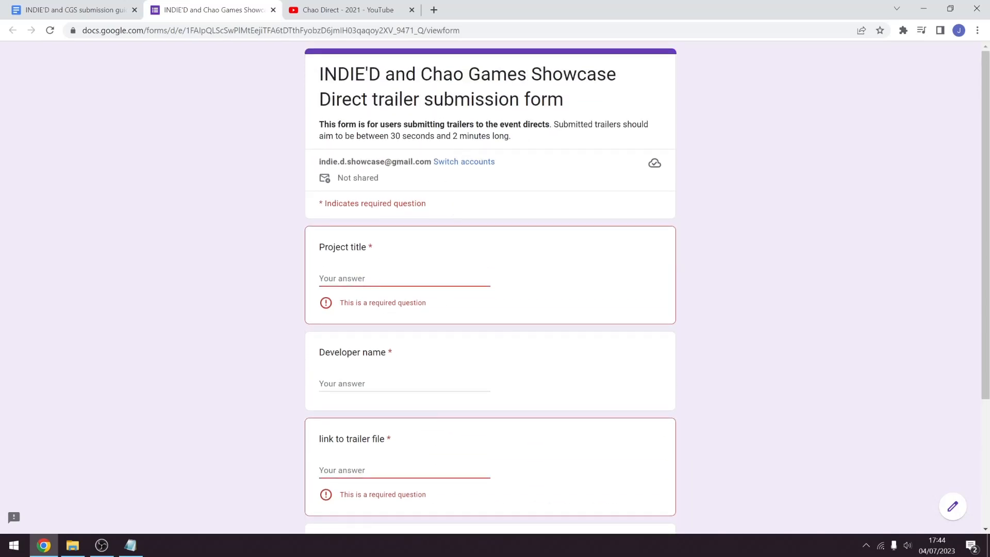
{"action": "left_click_drag", "start_coordinate": [318, 137], "coordinate": [540, 140]}
{"action": "left_click", "coordinate": [540, 140]}
- Review the whole trailer form again from its introduction to the final question, focusing on the link to trailer file answer
{"action": "scroll", "coordinate": [460, 270], "scroll_direction": "down", "scroll_amount": 3}
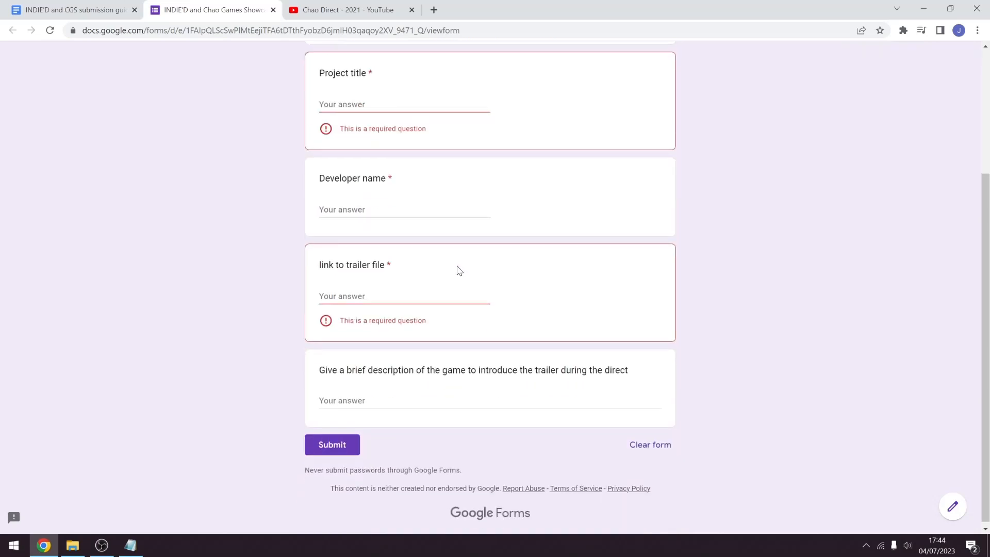
{"action": "scroll", "coordinate": [452, 273], "scroll_direction": "up", "scroll_amount": 3}
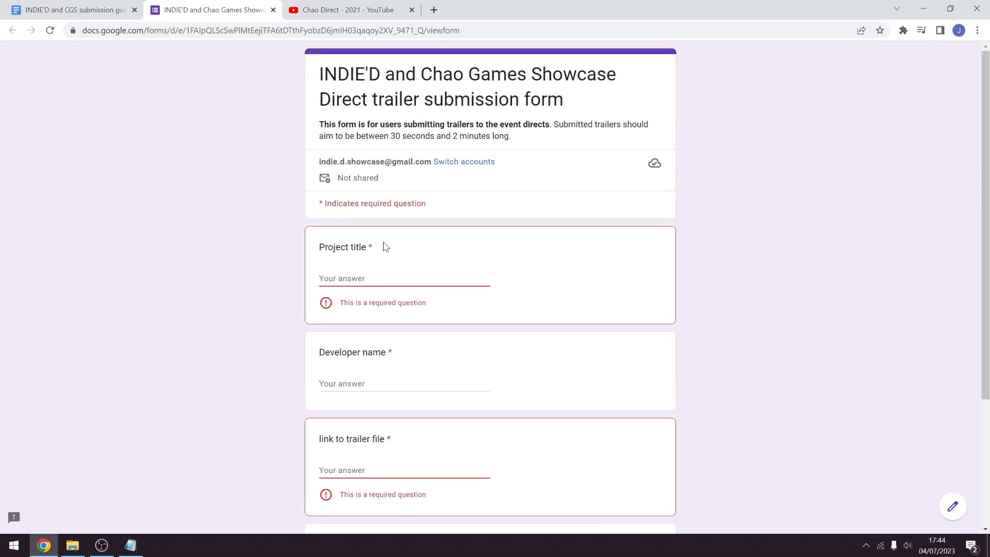
{"action": "scroll", "coordinate": [386, 247], "scroll_direction": "down", "scroll_amount": 3}
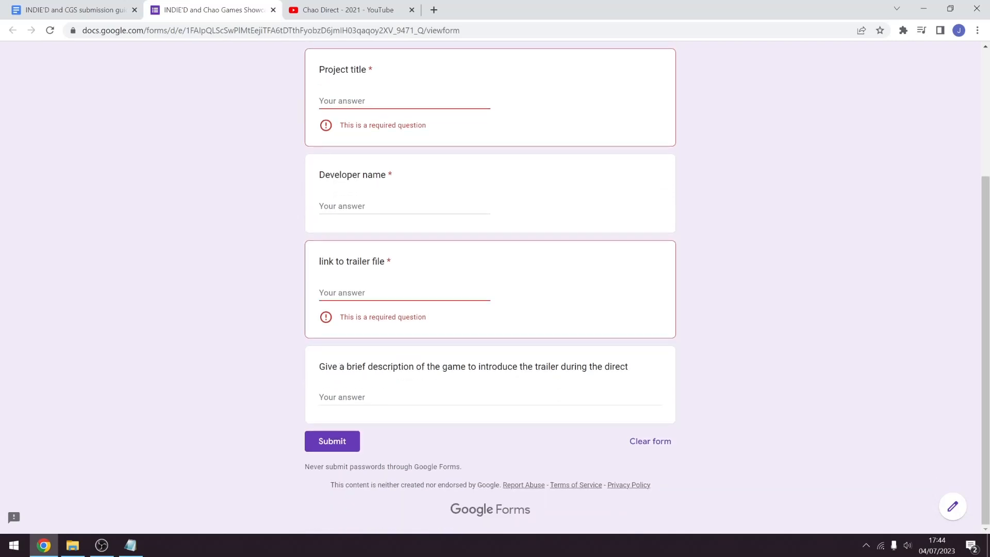
{"action": "left_click", "coordinate": [338, 298]}
{"action": "scroll", "coordinate": [344, 244], "scroll_direction": "up", "scroll_amount": 3}
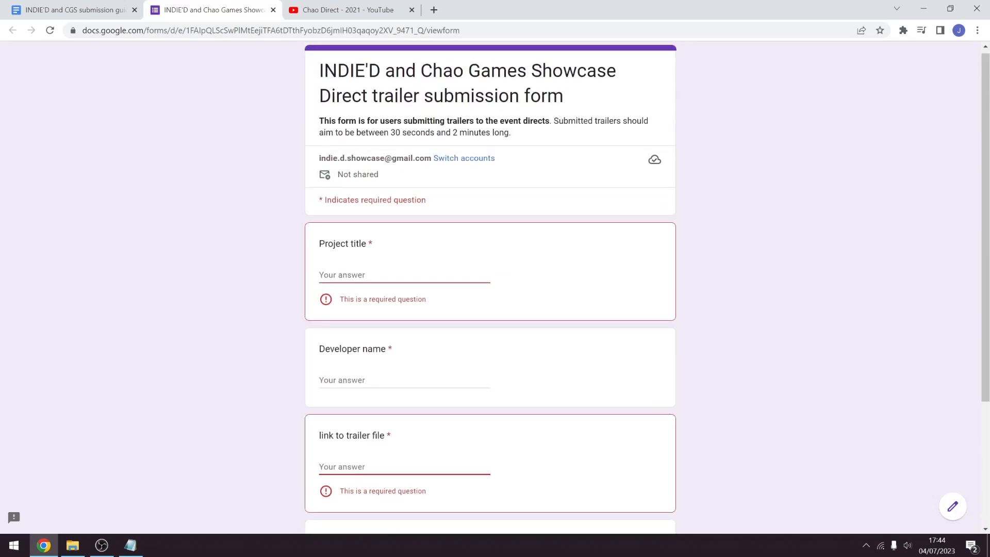
{"action": "scroll", "coordinate": [344, 244], "scroll_direction": "down", "scroll_amount": 4}
{"action": "scroll", "coordinate": [345, 245], "scroll_direction": "down", "scroll_amount": 2}
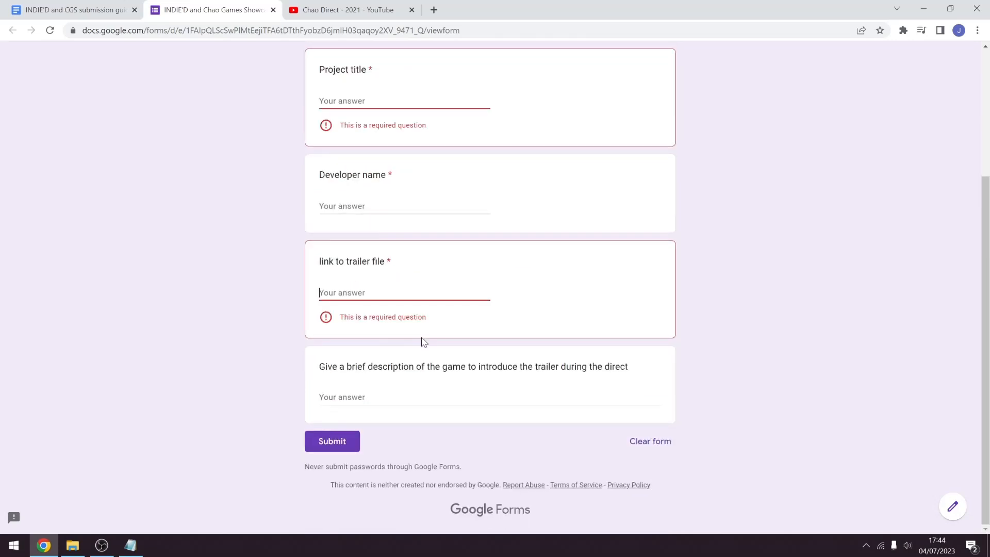
{"action": "scroll", "coordinate": [423, 342], "scroll_direction": "up", "scroll_amount": 3}
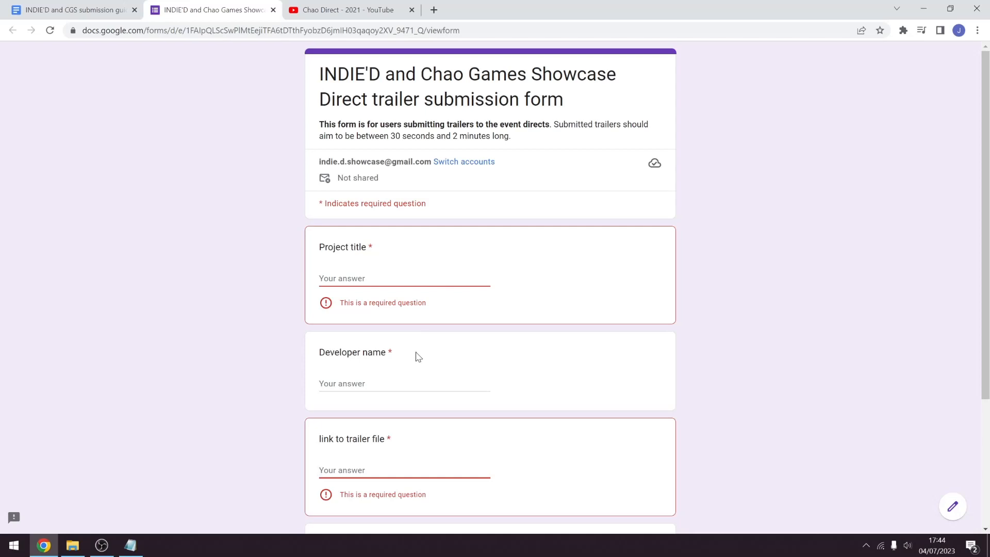
{"action": "scroll", "coordinate": [416, 355], "scroll_direction": "down", "scroll_amount": 4}
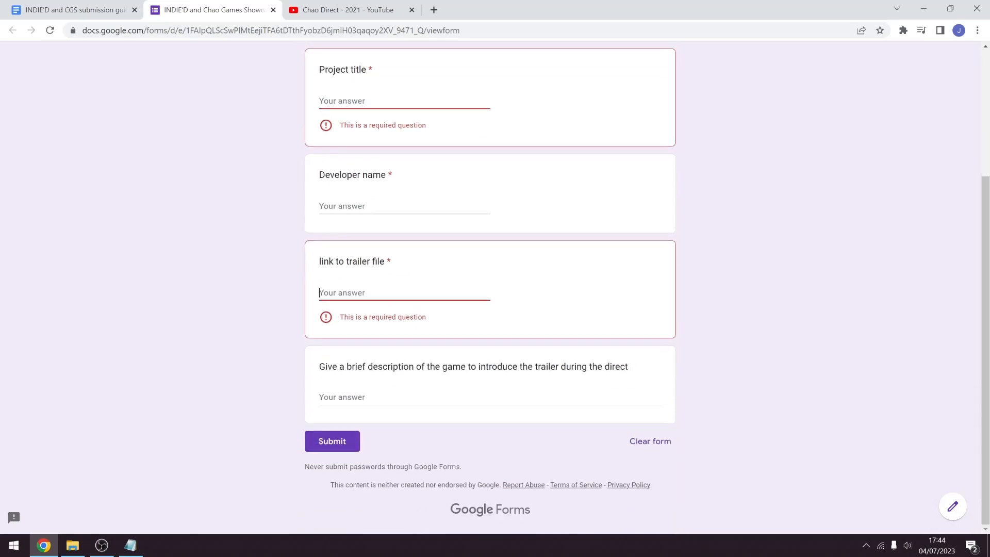